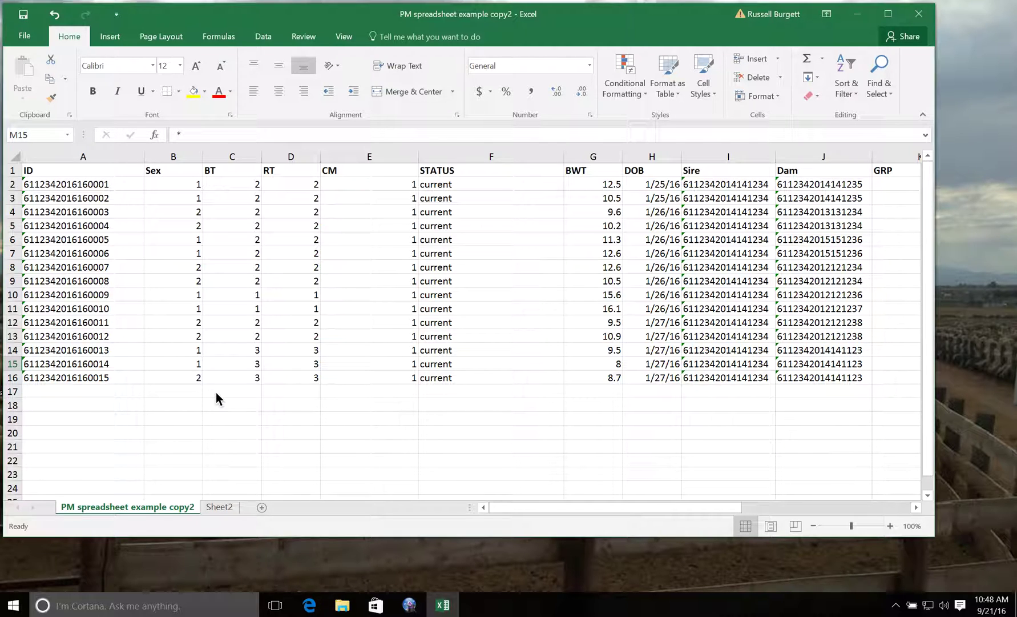
- Apply the Text number format to the first lamb ID in cell A2
{"action": "left_click", "coordinate": [108, 171]}
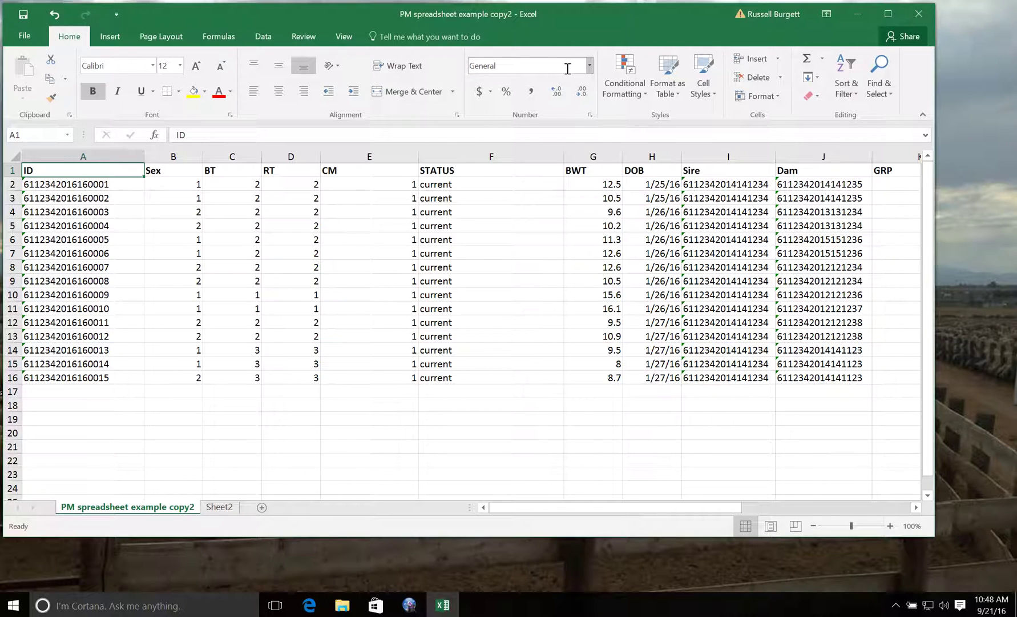
{"action": "left_click", "coordinate": [98, 186]}
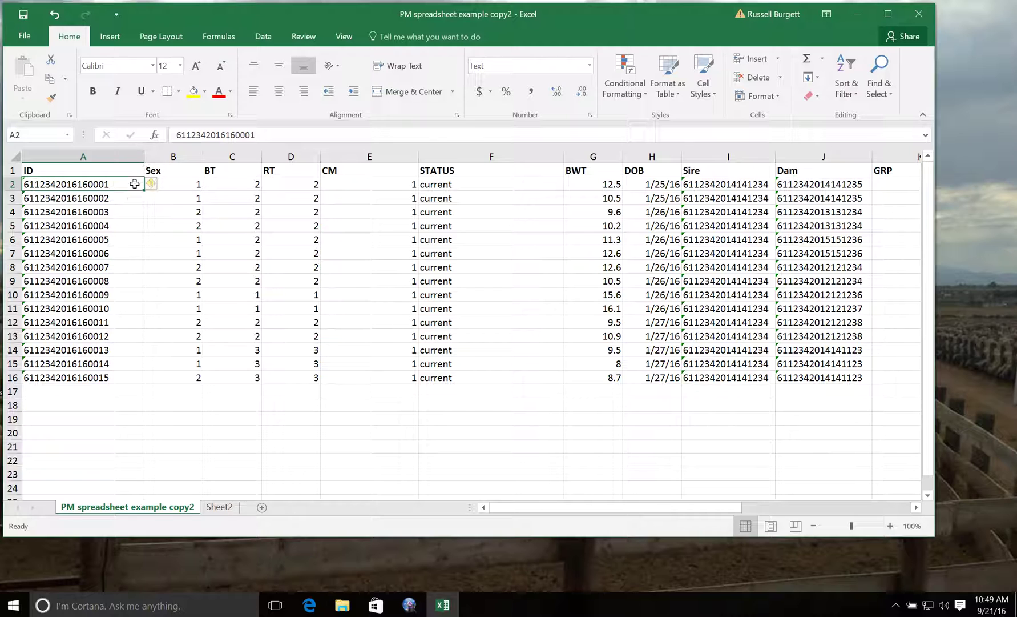
{"action": "left_click", "coordinate": [590, 67]}
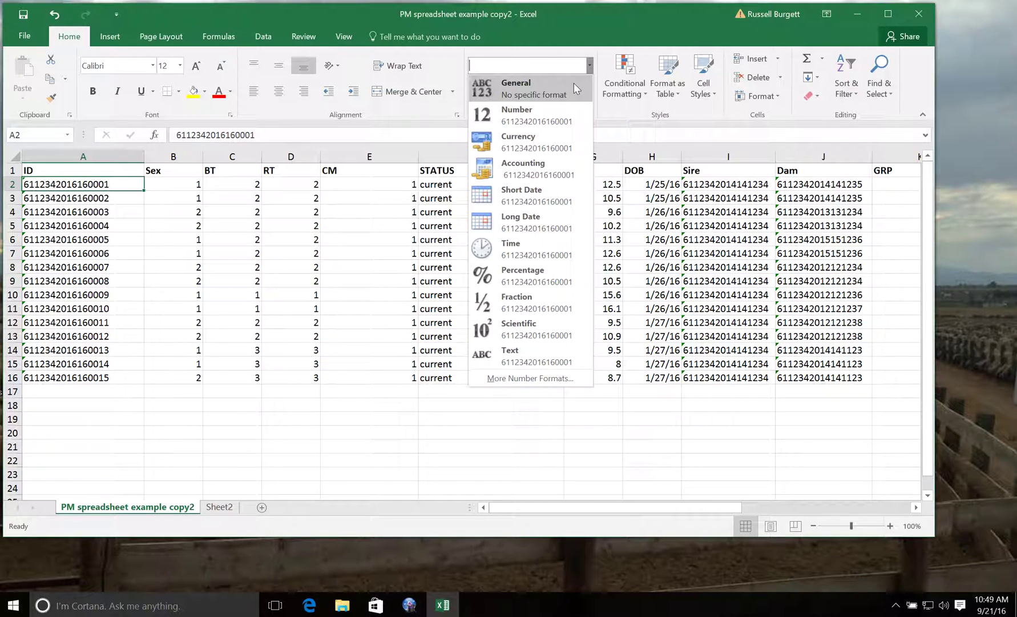
{"action": "left_click", "coordinate": [526, 351]}
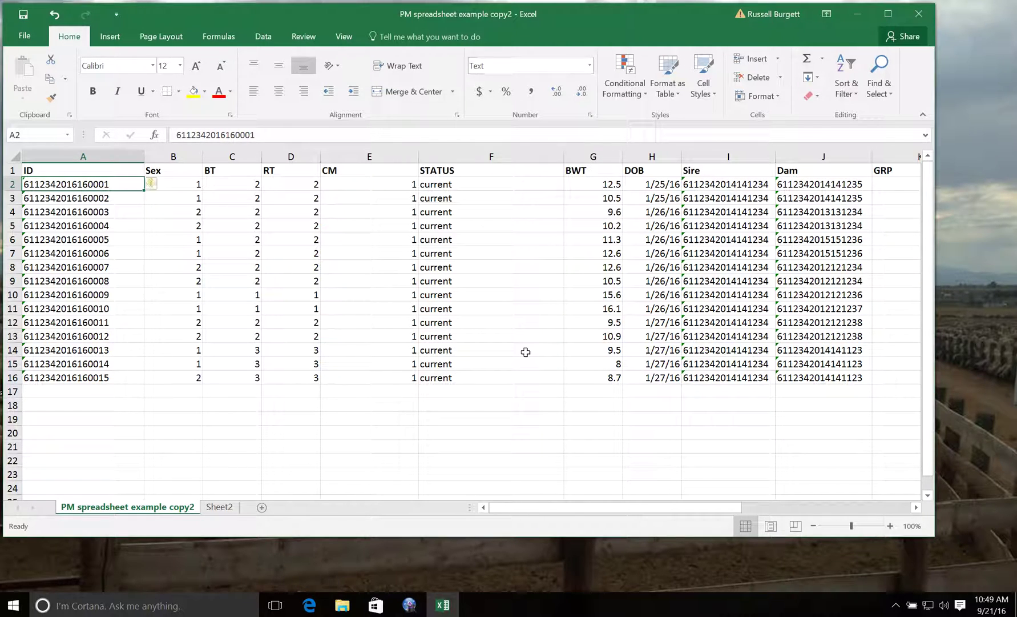
{"action": "left_click", "coordinate": [121, 187]}
{"action": "left_click", "coordinate": [183, 184]}
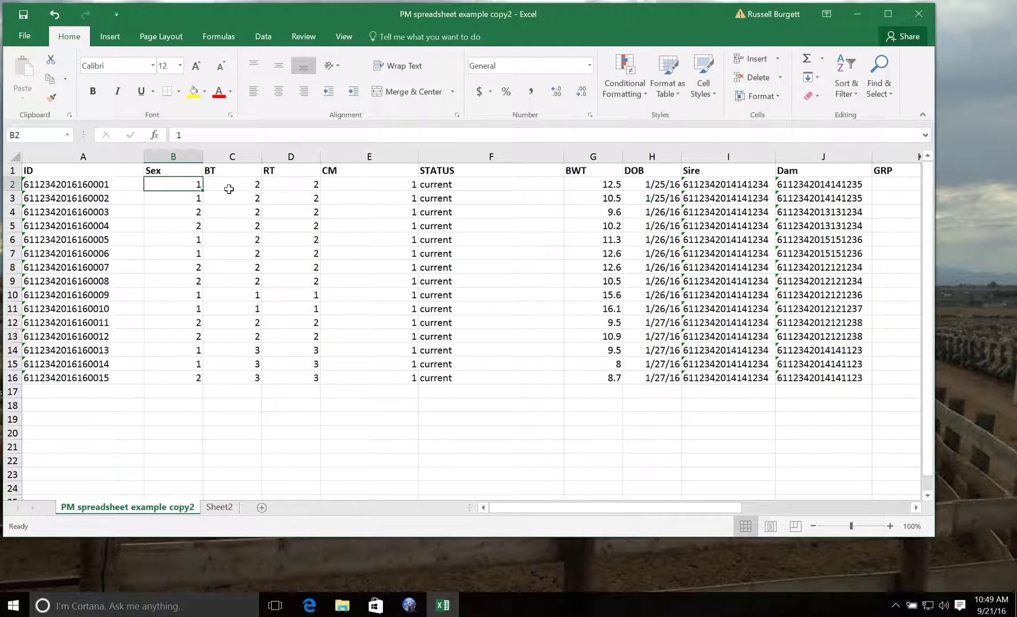
{"action": "left_click", "coordinate": [187, 157]}
{"action": "left_click", "coordinate": [232, 157]}
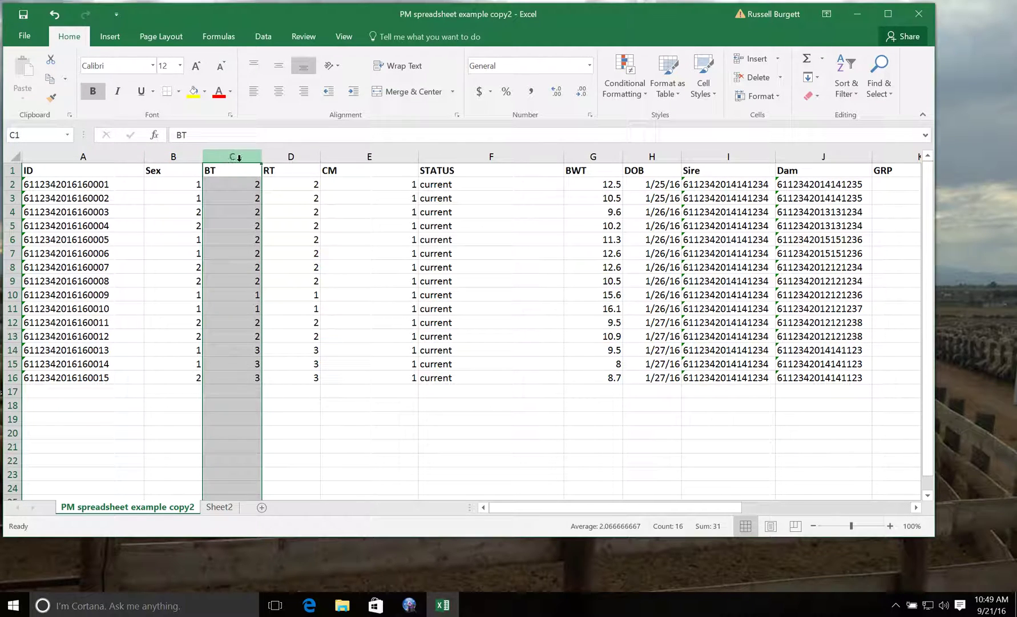
{"action": "left_click", "coordinate": [285, 160]}
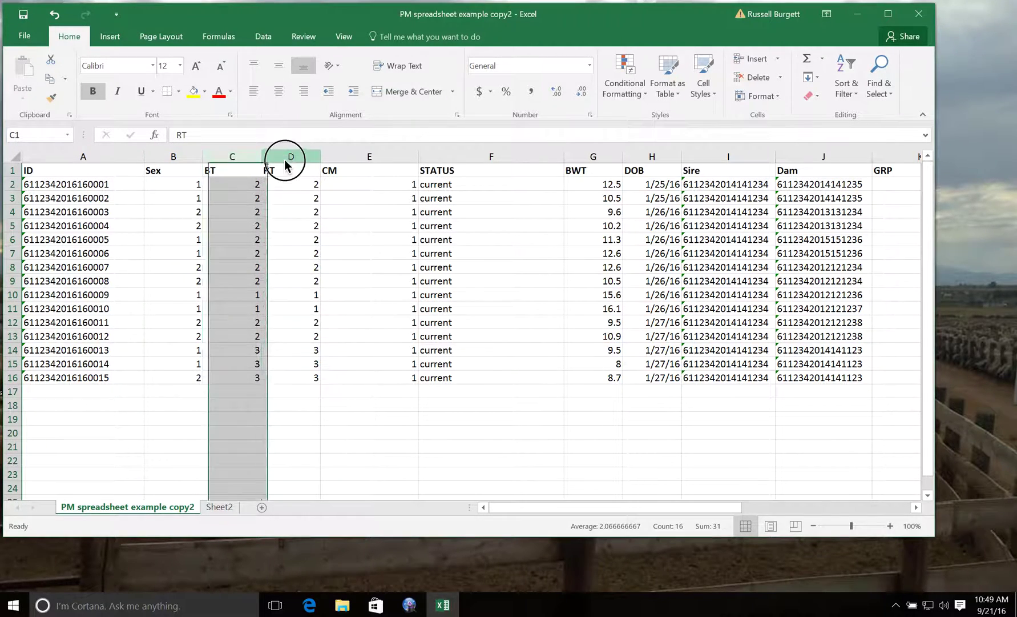
{"action": "left_click", "coordinate": [234, 174]}
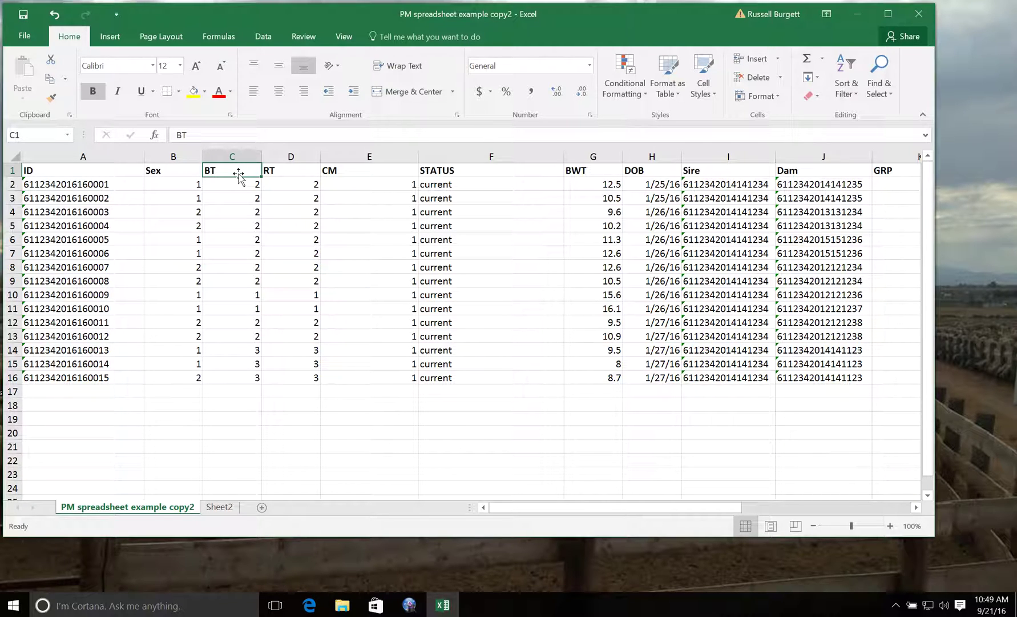
{"action": "key", "text": "Right"}
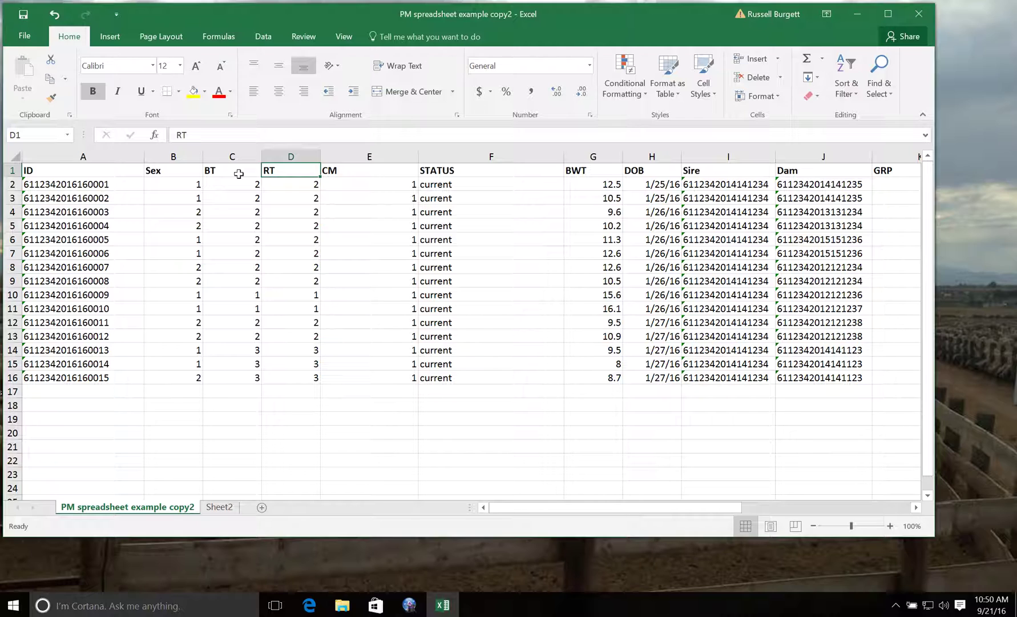
{"action": "key", "text": "Right"}
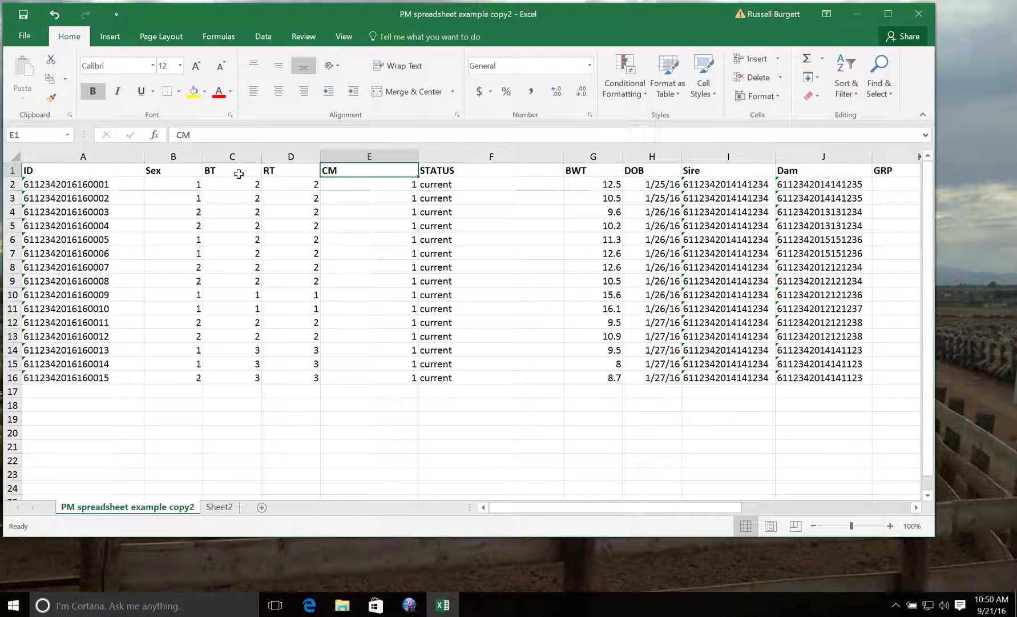
{"action": "key", "text": "Right"}
{"action": "key", "text": "Right"}
{"action": "key", "text": "Right"}
{"action": "key", "text": "Right"}
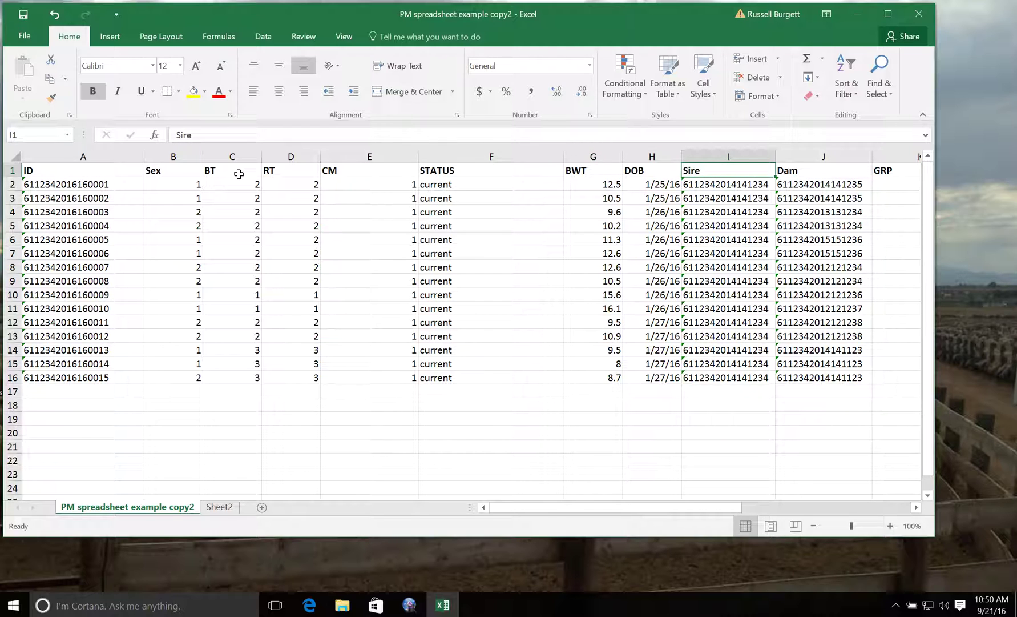
{"action": "key", "text": "Right"}
{"action": "key", "text": "Right"}
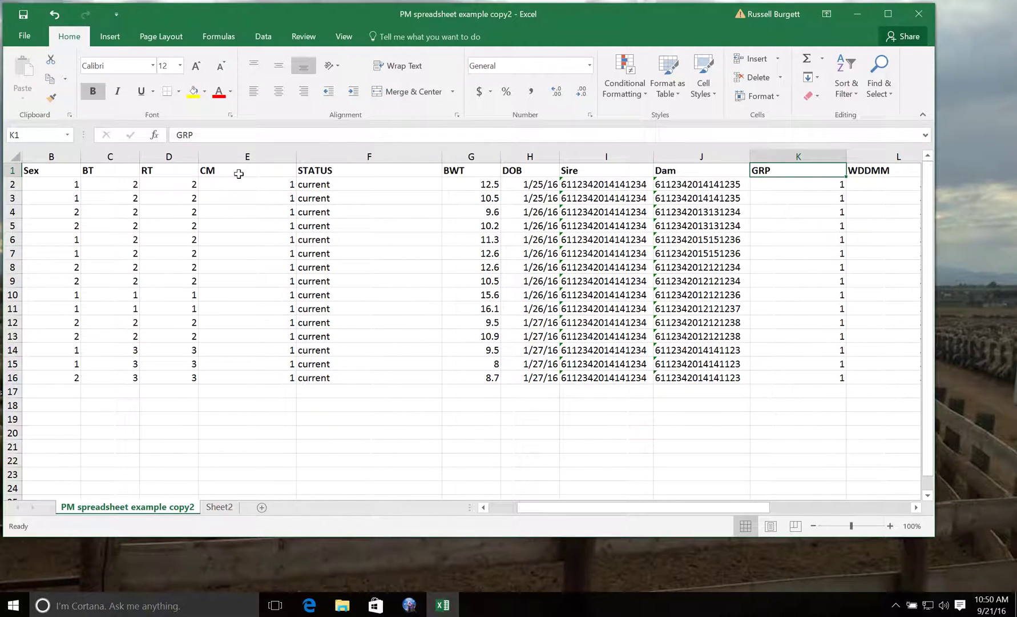
{"action": "key", "text": "Right"}
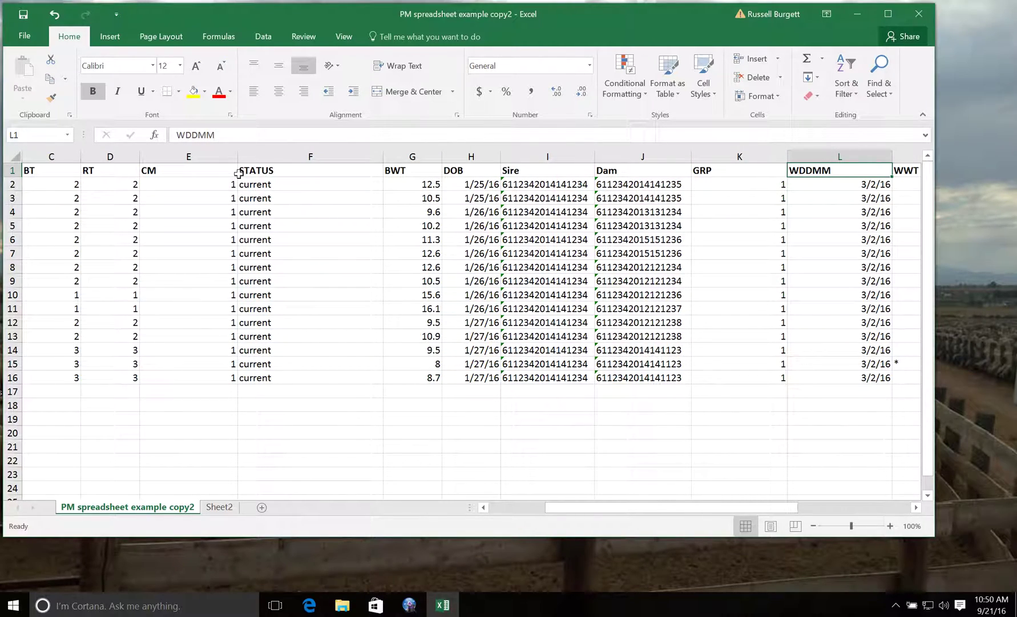
{"action": "key", "text": "Right"}
{"action": "key", "text": "Right"}
{"action": "key", "text": "Right"}
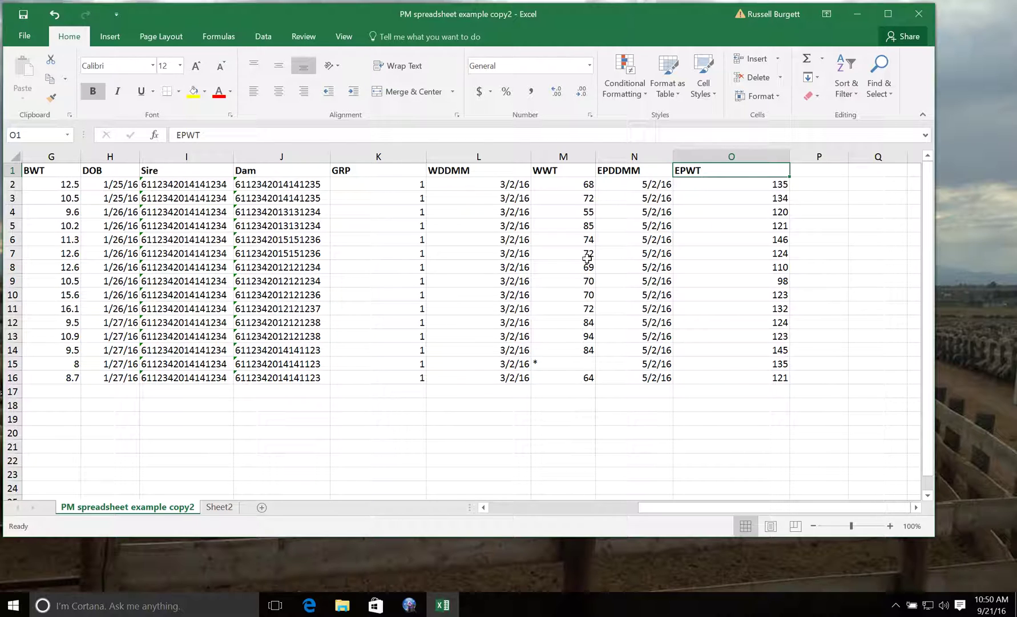
{"action": "left_click", "coordinate": [496, 171]}
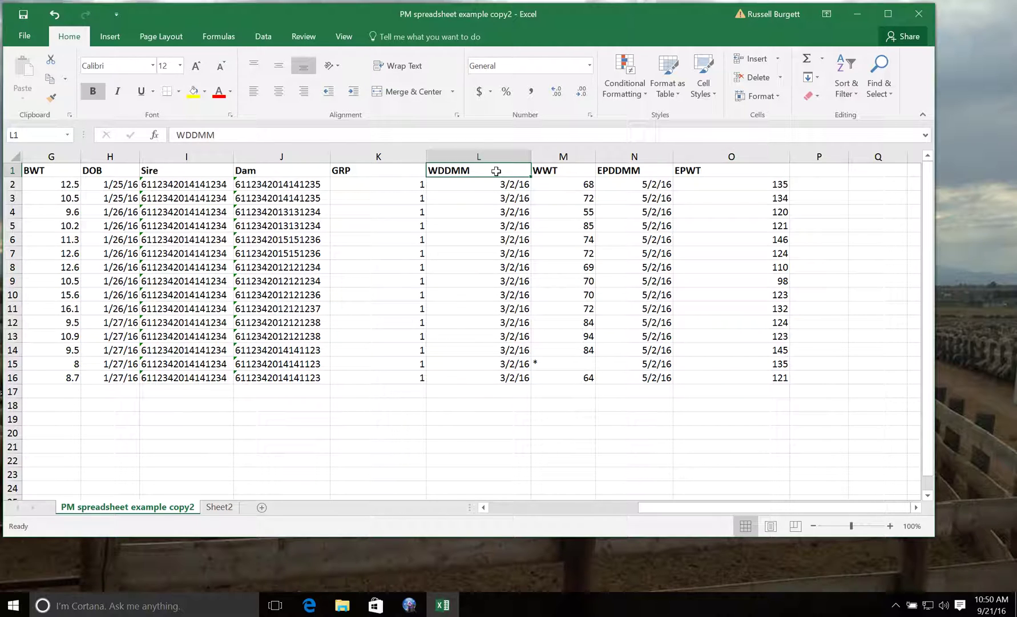
{"action": "left_click", "coordinate": [569, 173]}
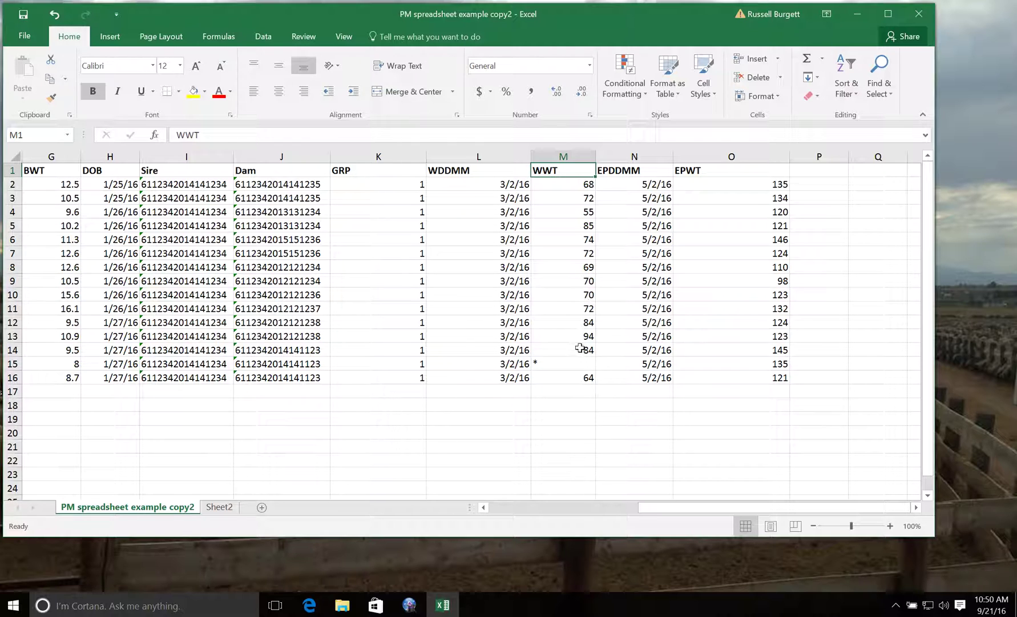
- Inspect the missing weaning weight marked * in cell M15, then scroll back to column A
{"action": "left_click", "coordinate": [577, 365]}
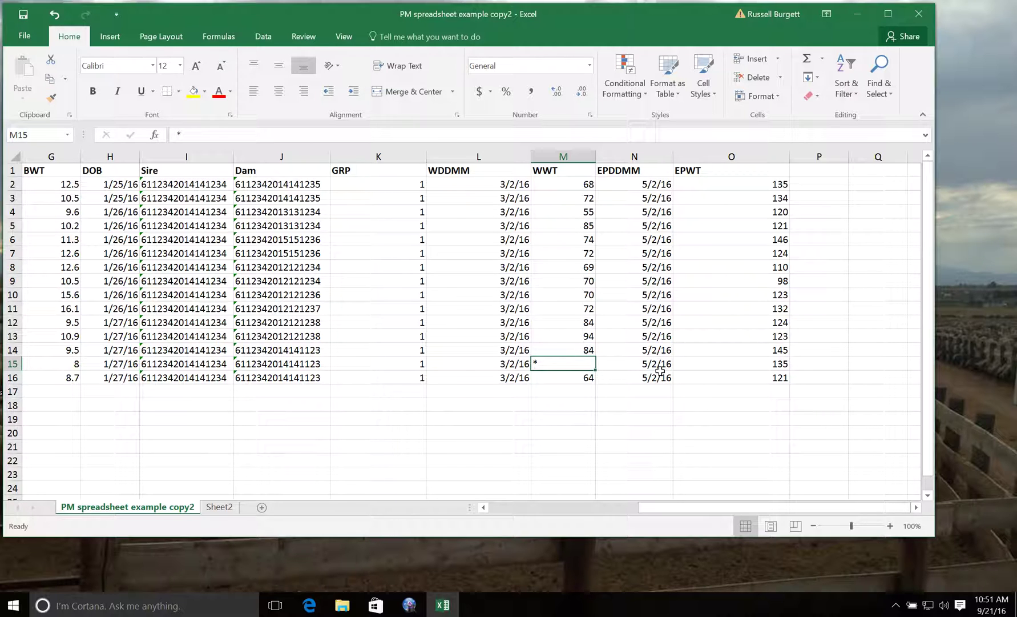
{"action": "scroll", "coordinate": [734, 358], "scroll_direction": "left", "scroll_amount": 3}
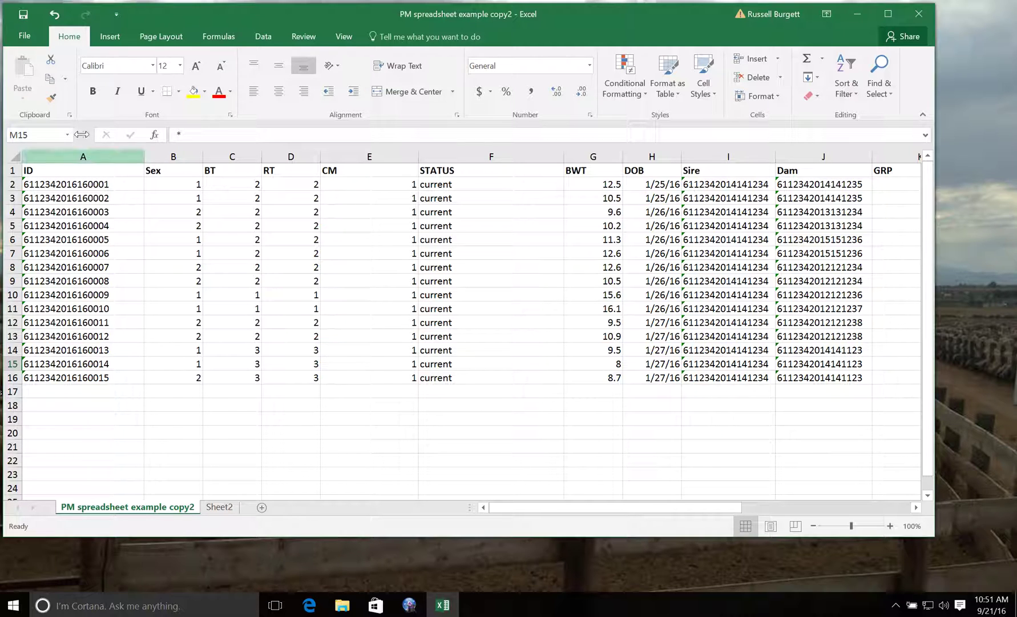
- Bring up Save As for 'PM spreadsheet example copy2' in the Desktop folder
{"action": "left_click", "coordinate": [25, 36]}
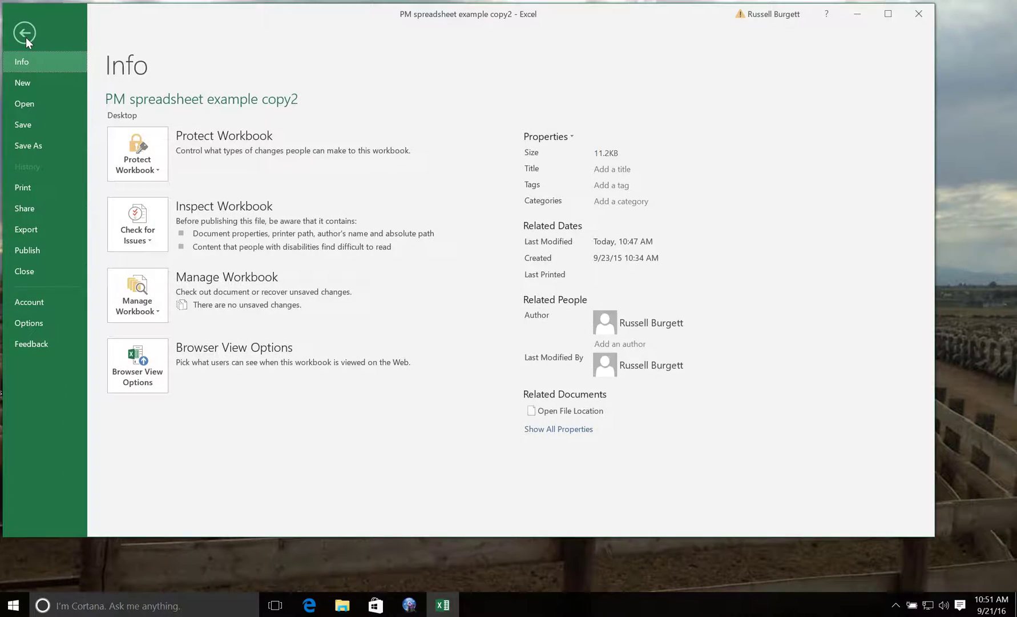
{"action": "left_click", "coordinate": [40, 145]}
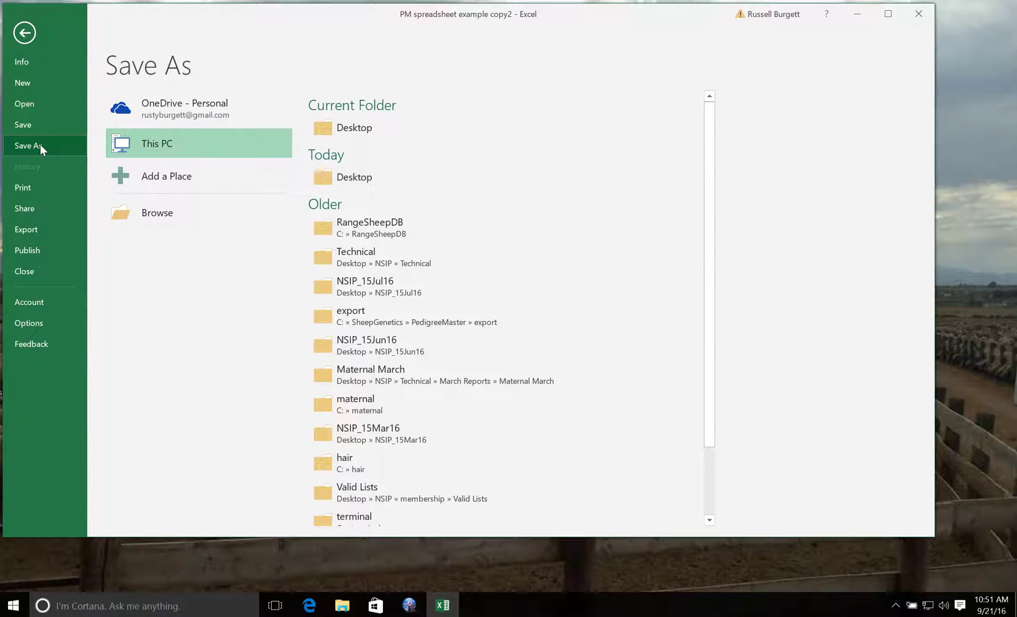
{"action": "left_click", "coordinate": [371, 128]}
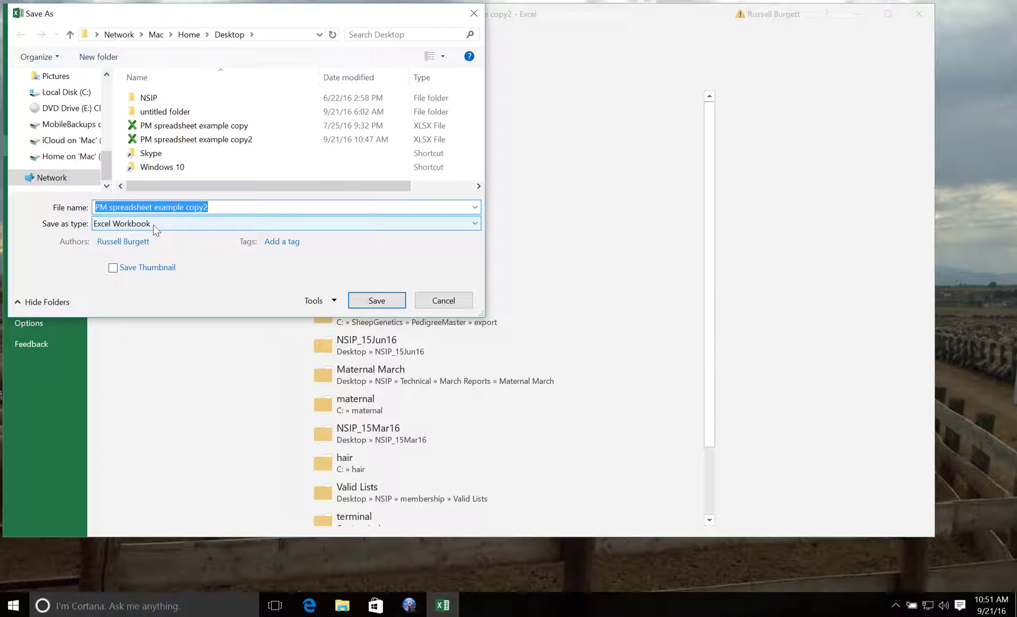
- Save the sheet with file type Text (Tab delimited)
{"action": "left_click", "coordinate": [477, 224]}
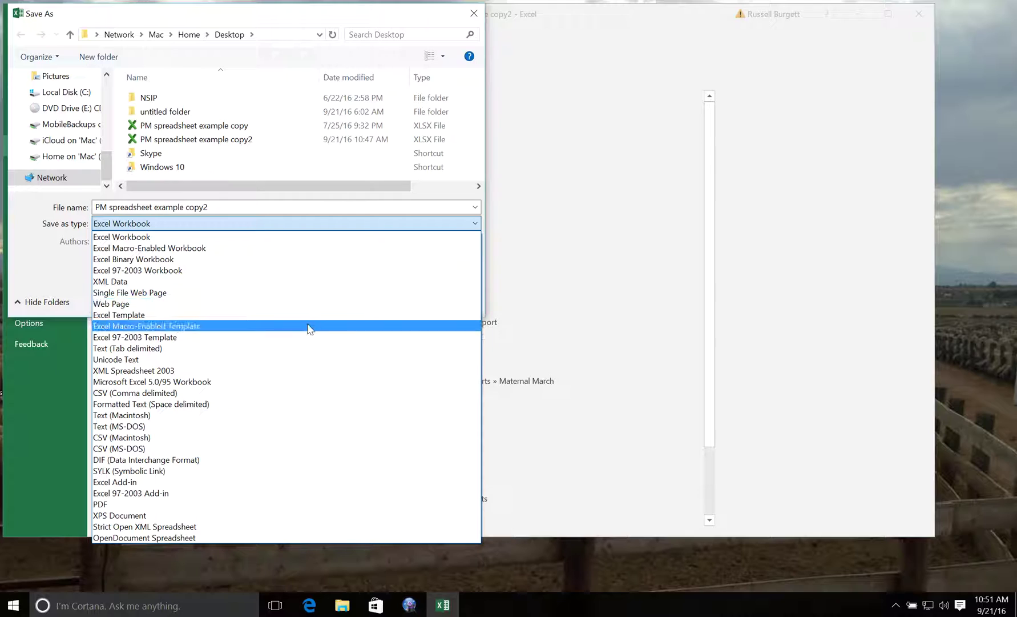
{"action": "left_click", "coordinate": [280, 352]}
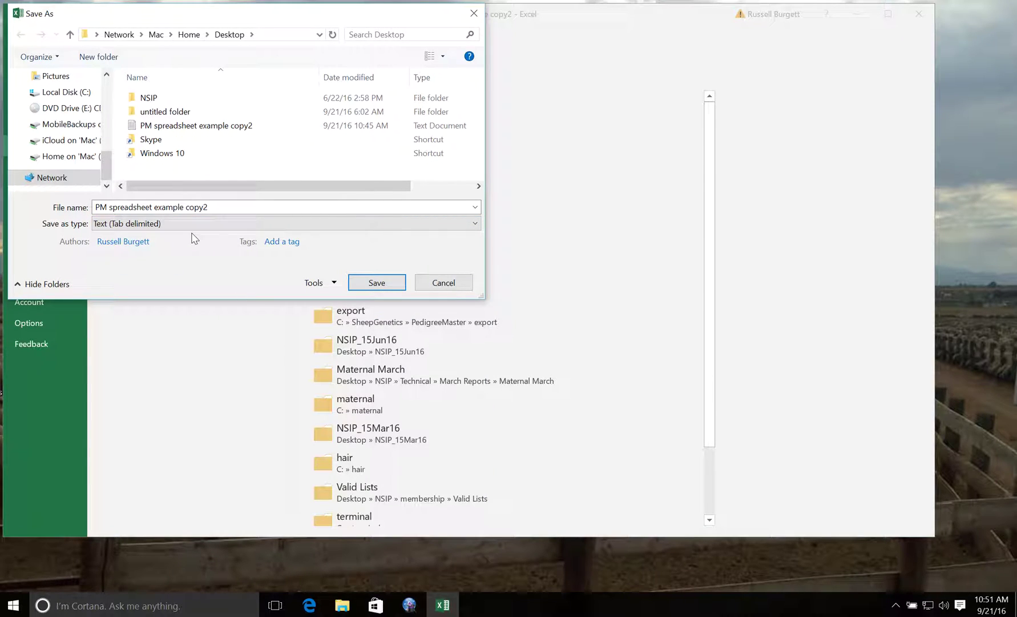
{"action": "left_click", "coordinate": [377, 282]}
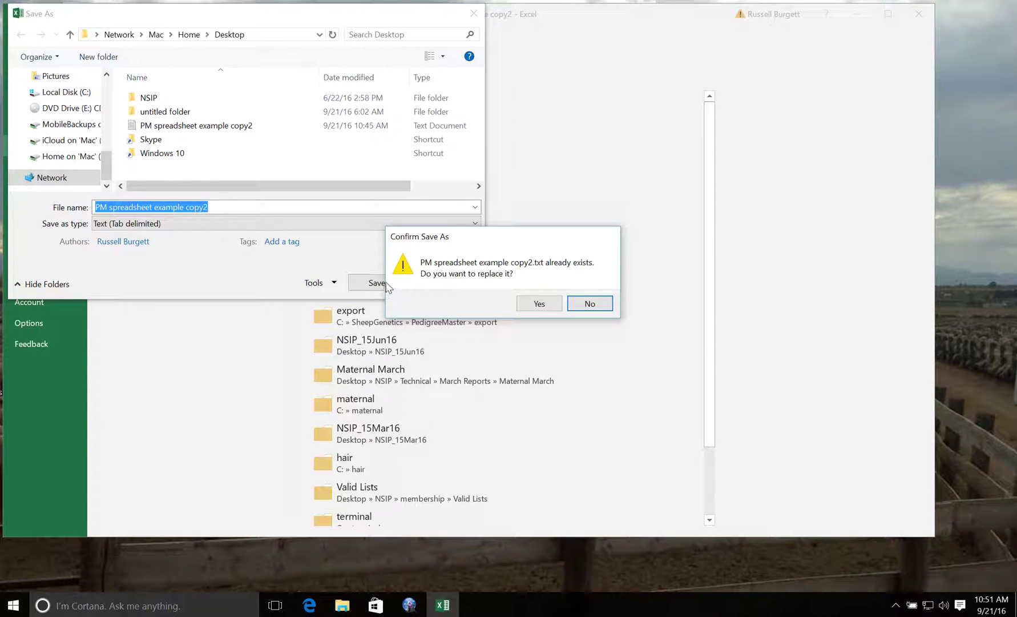
- Replace PM spreadsheet example copy2.txt with the tab-delimited active sheet, then switch to PedigreeMaster
{"action": "left_click", "coordinate": [545, 305]}
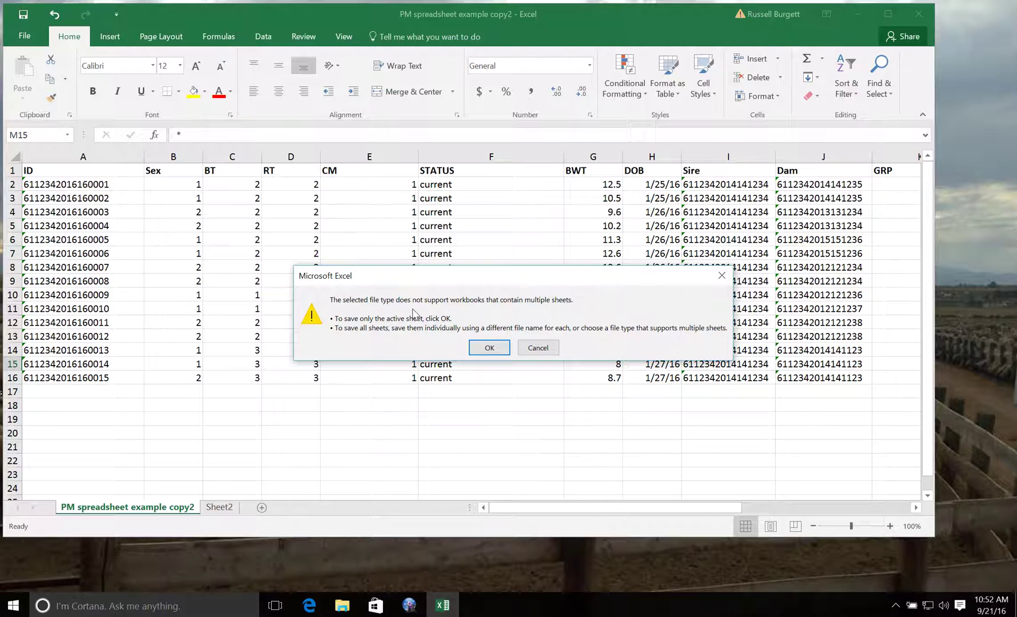
{"action": "left_click", "coordinate": [490, 348]}
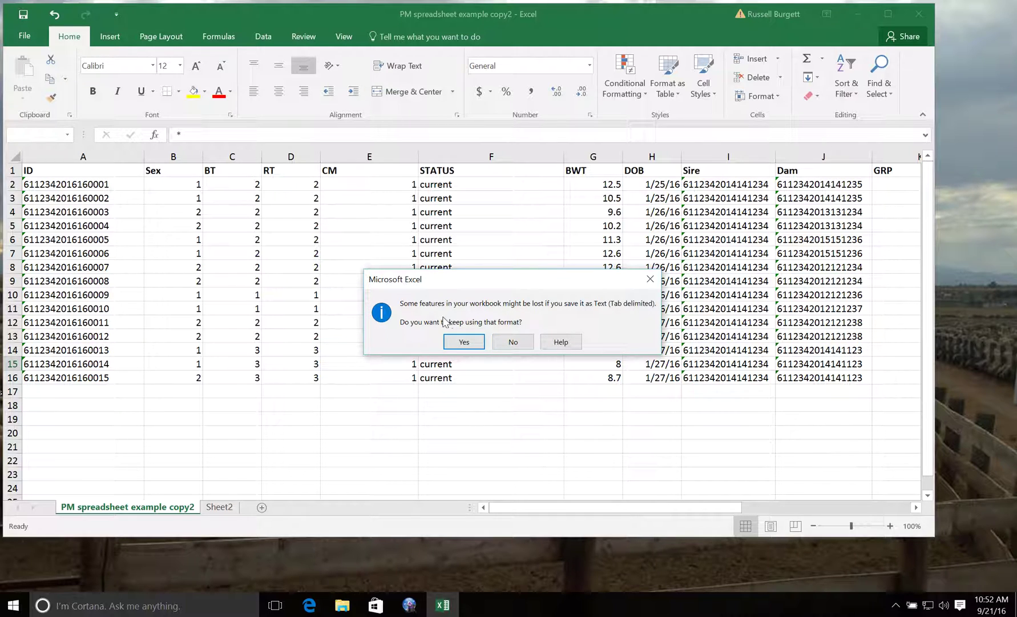
{"action": "left_click", "coordinate": [465, 342]}
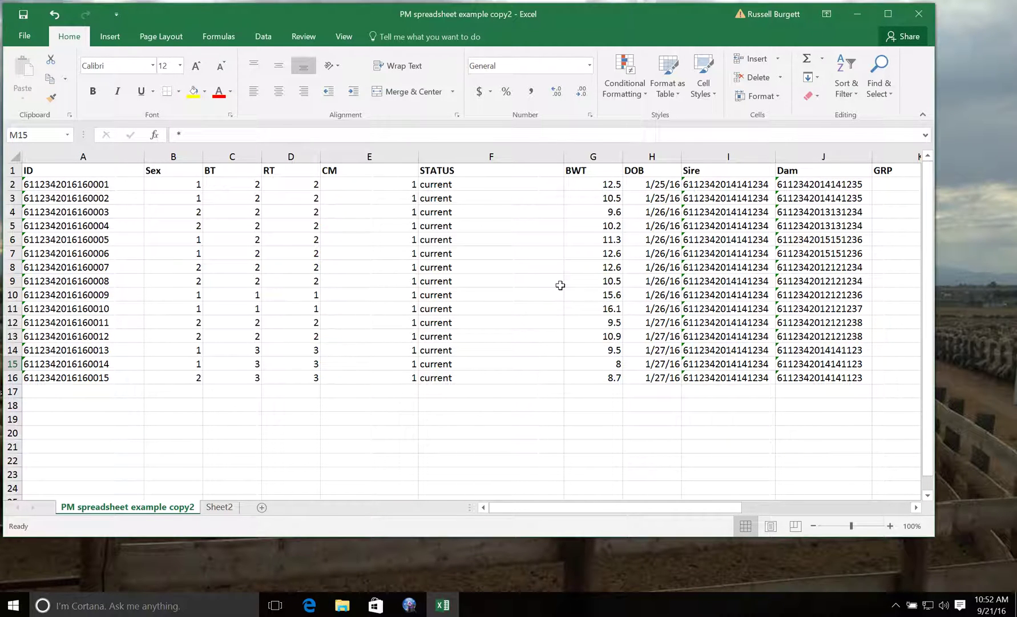
{"action": "left_click", "coordinate": [857, 17]}
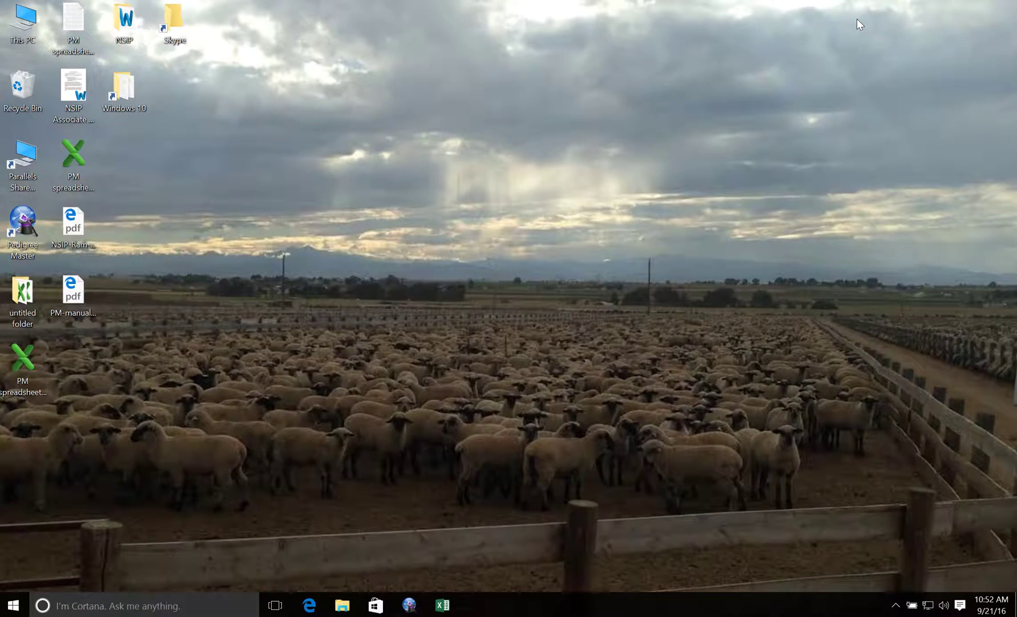
{"action": "left_click", "coordinate": [410, 604]}
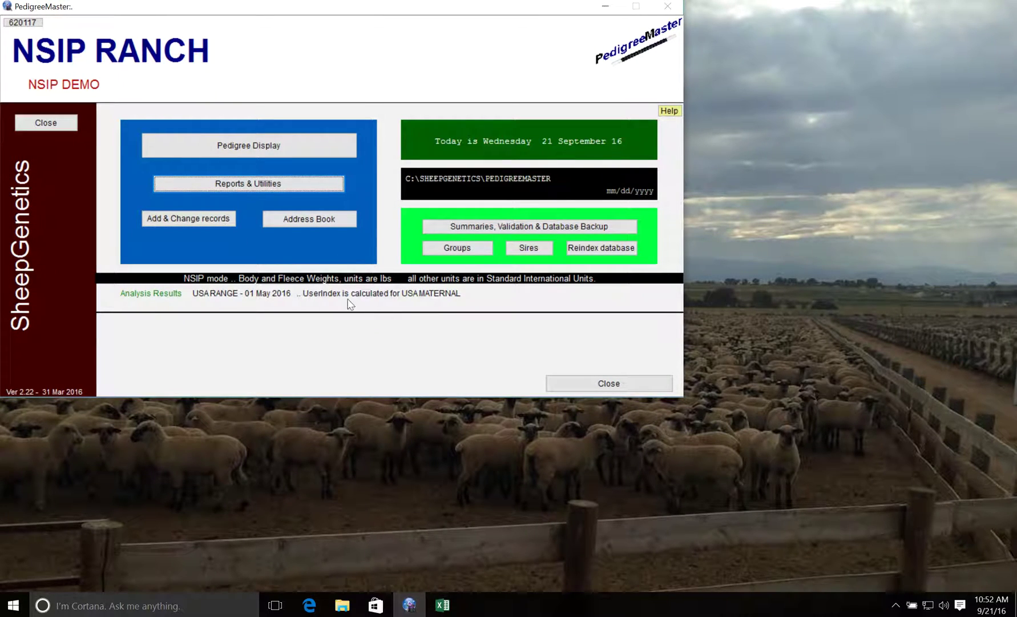
- Start 'General importing - Main database' from Reports & Utilities, Advanced, Importing
{"action": "left_click", "coordinate": [265, 185]}
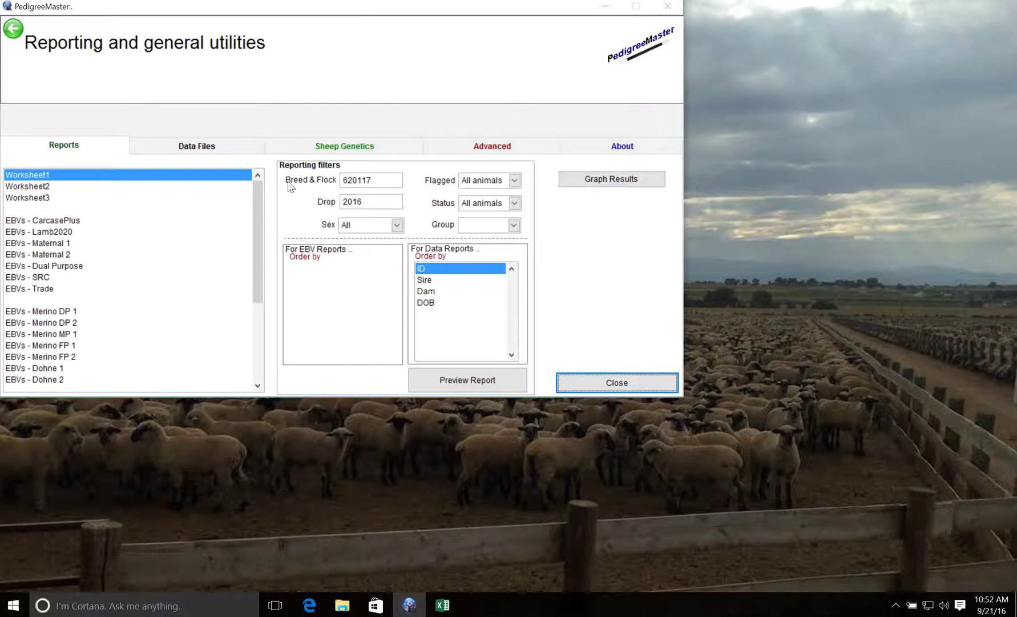
{"action": "left_click", "coordinate": [471, 147]}
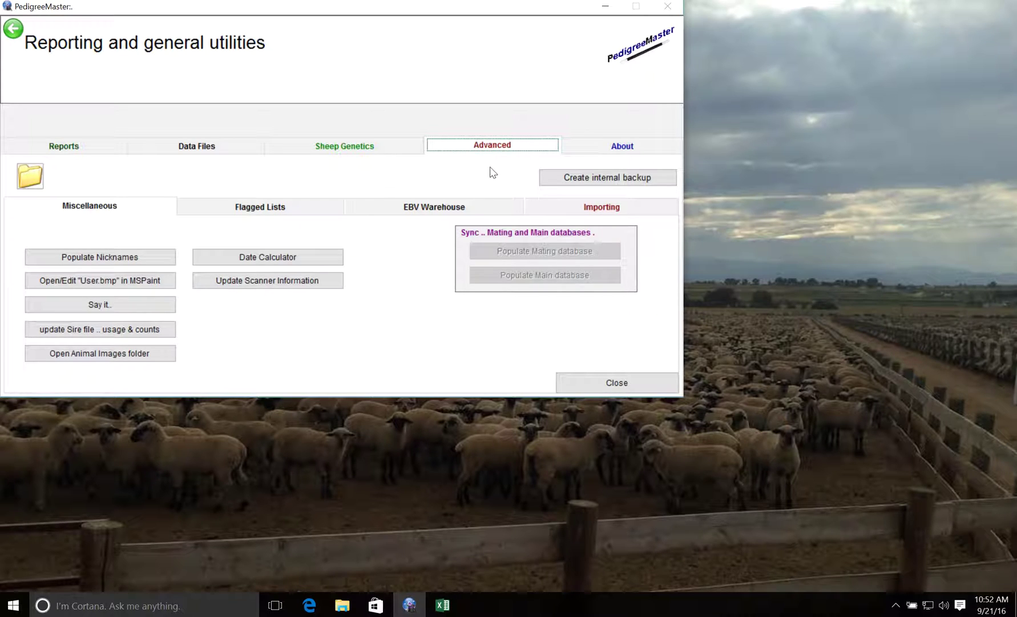
{"action": "left_click", "coordinate": [568, 211]}
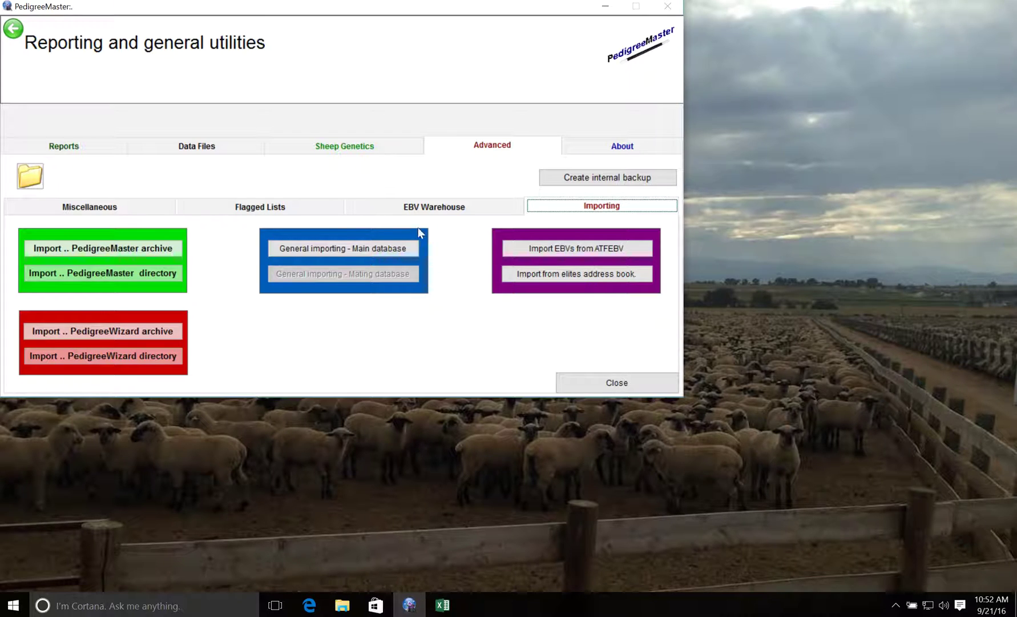
{"action": "left_click", "coordinate": [352, 252]}
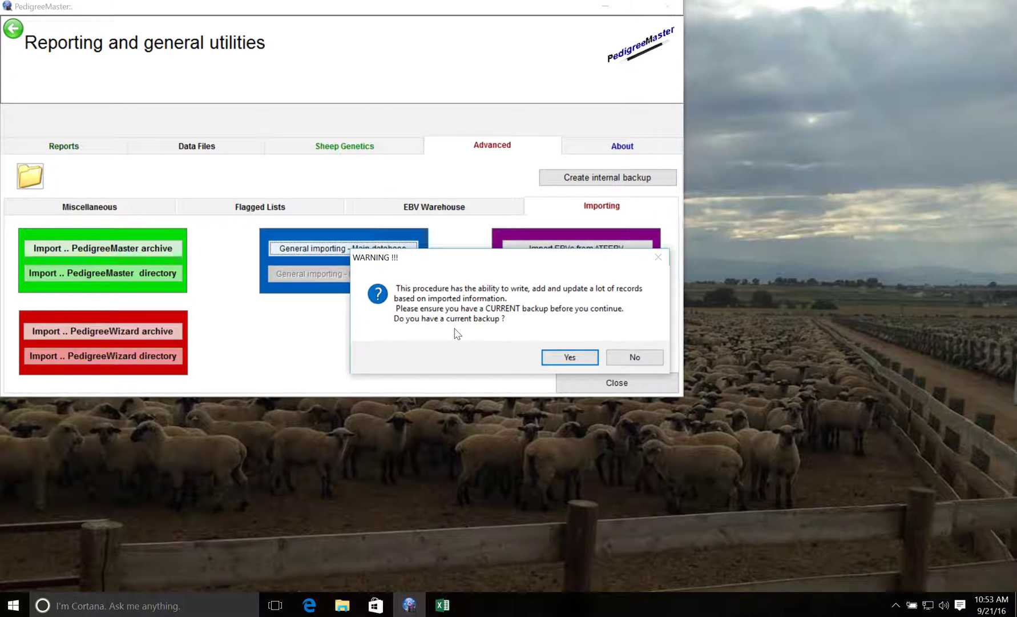
- Confirm a current backup exists and select 'PM spreadsheet example copy2' on the Desktop as the import file
{"action": "left_click", "coordinate": [569, 358]}
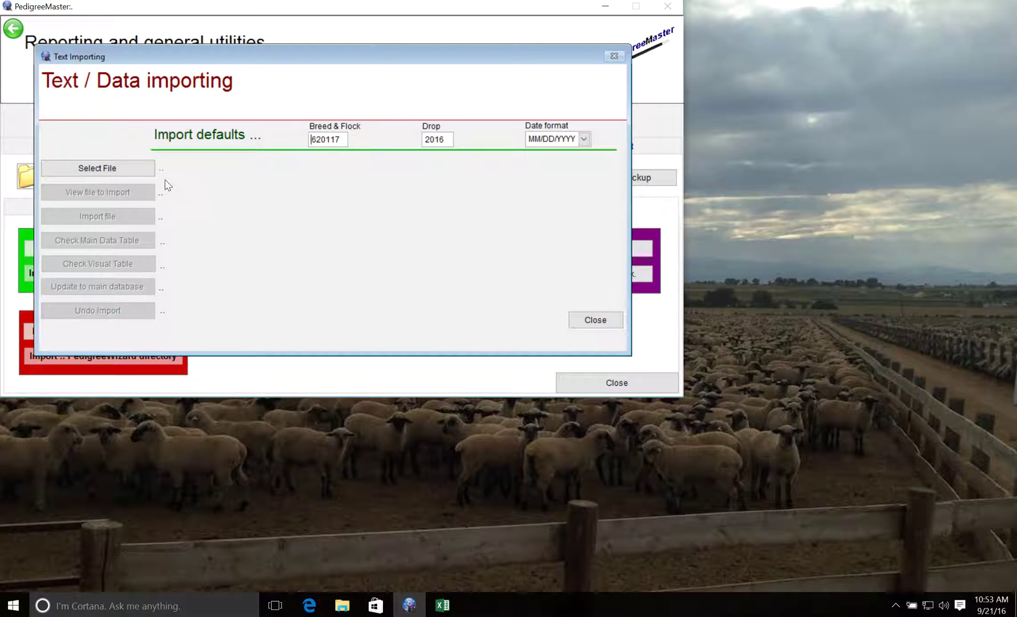
{"action": "left_click", "coordinate": [133, 172]}
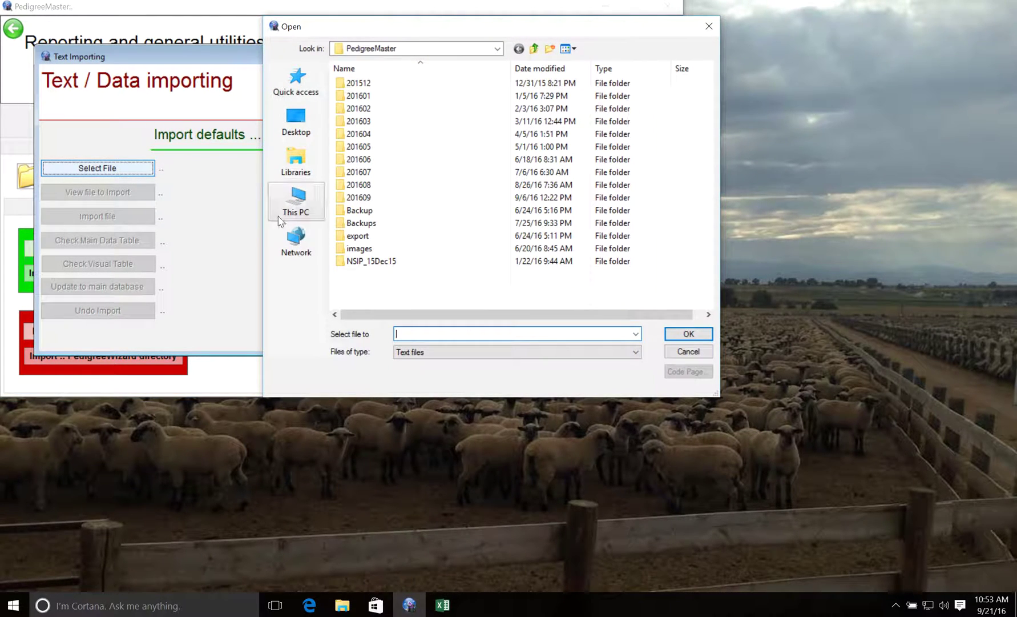
{"action": "left_click", "coordinate": [300, 132]}
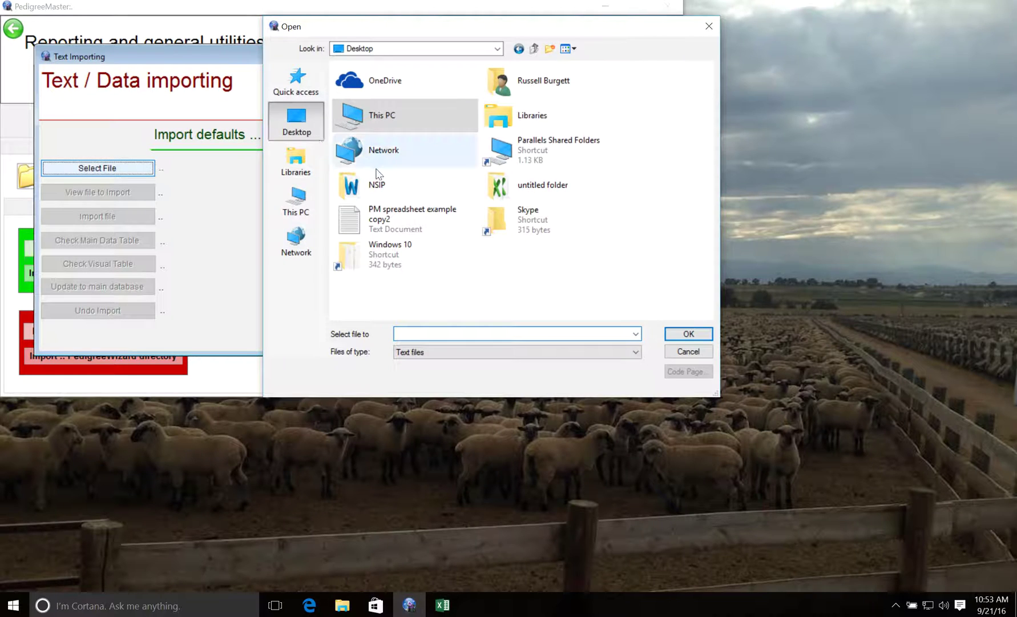
{"action": "left_click", "coordinate": [427, 224]}
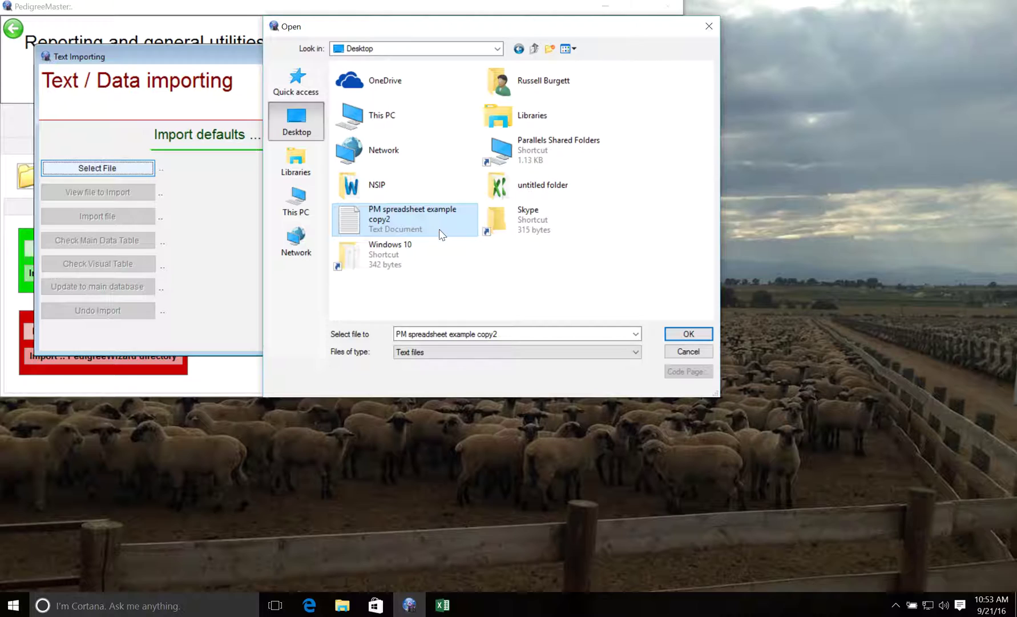
{"action": "left_click", "coordinate": [674, 336]}
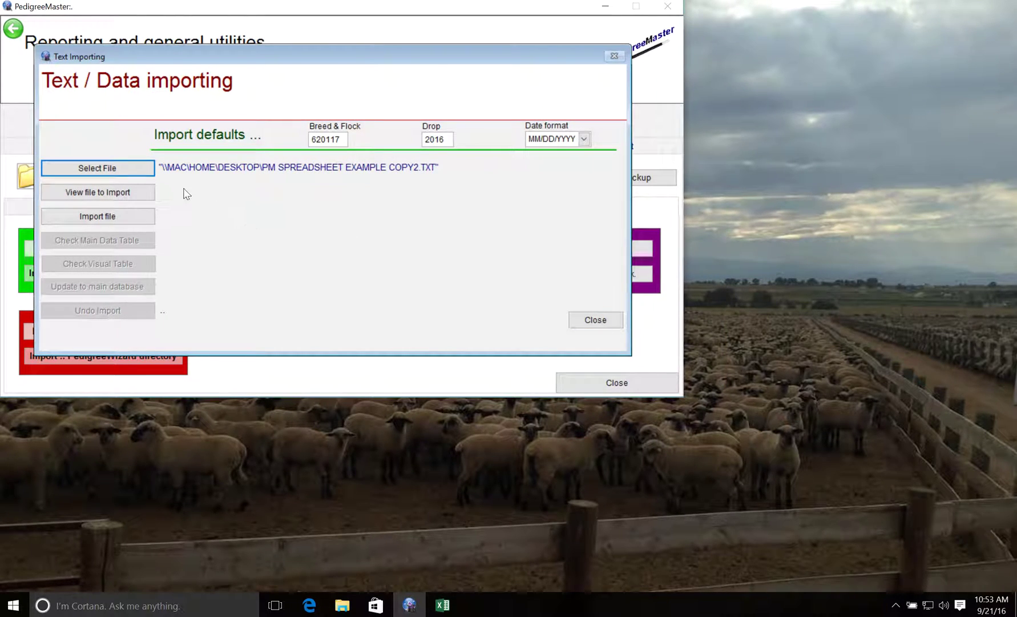
- Preview the tab-delimited lamb records file in Notepad, scrolling through its contents
{"action": "left_click", "coordinate": [133, 194]}
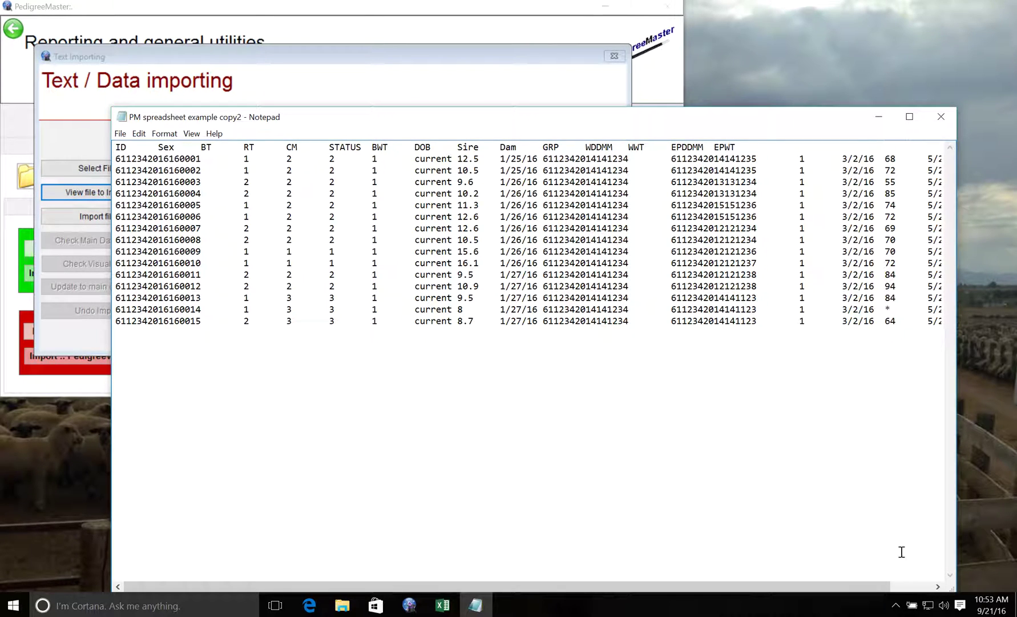
{"action": "left_click", "coordinate": [938, 588]}
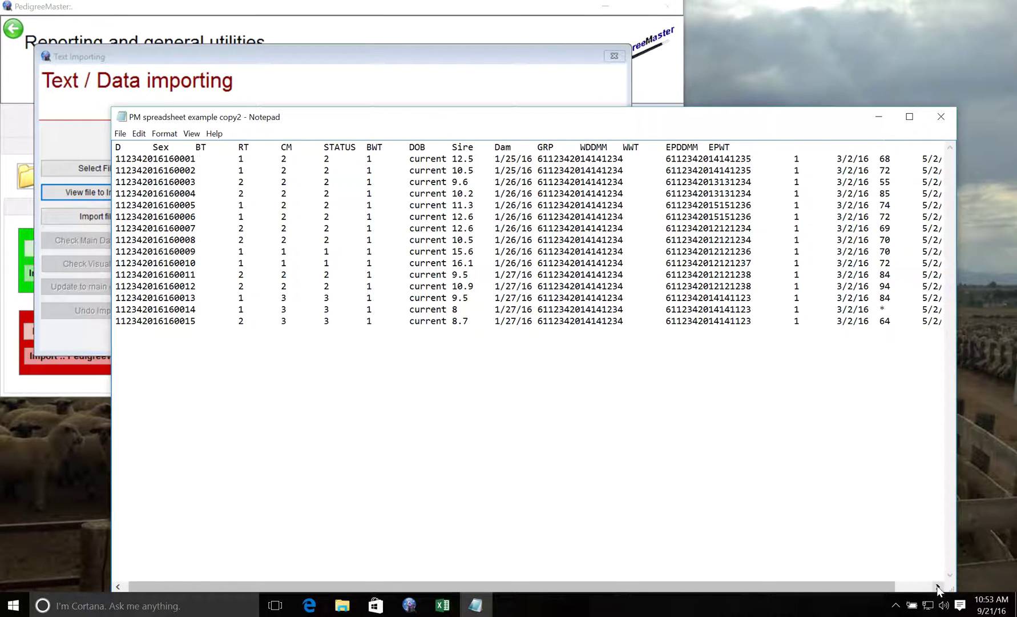
{"action": "left_click", "coordinate": [938, 587]}
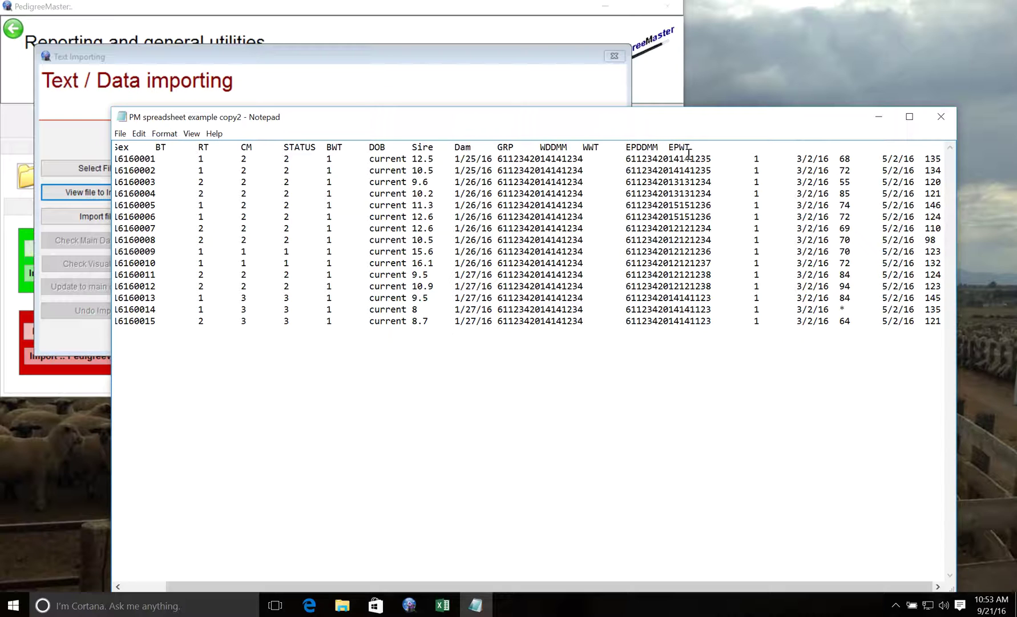
{"action": "left_click", "coordinate": [715, 152]}
- Close the preview, import the 15 records into the temporary database, and check the main data table
{"action": "left_click", "coordinate": [941, 118]}
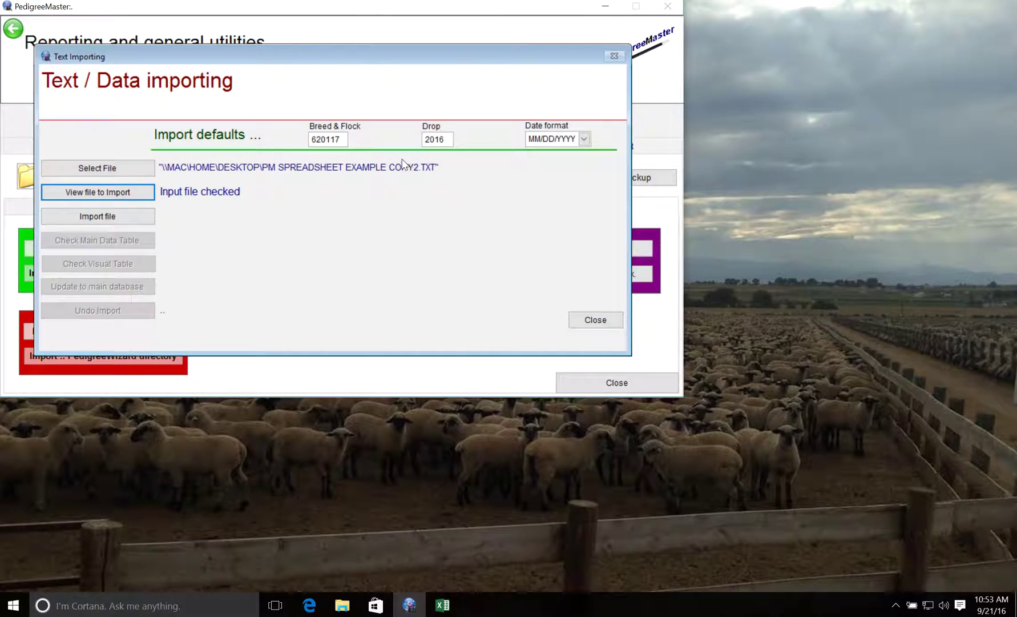
{"action": "left_click", "coordinate": [108, 215]}
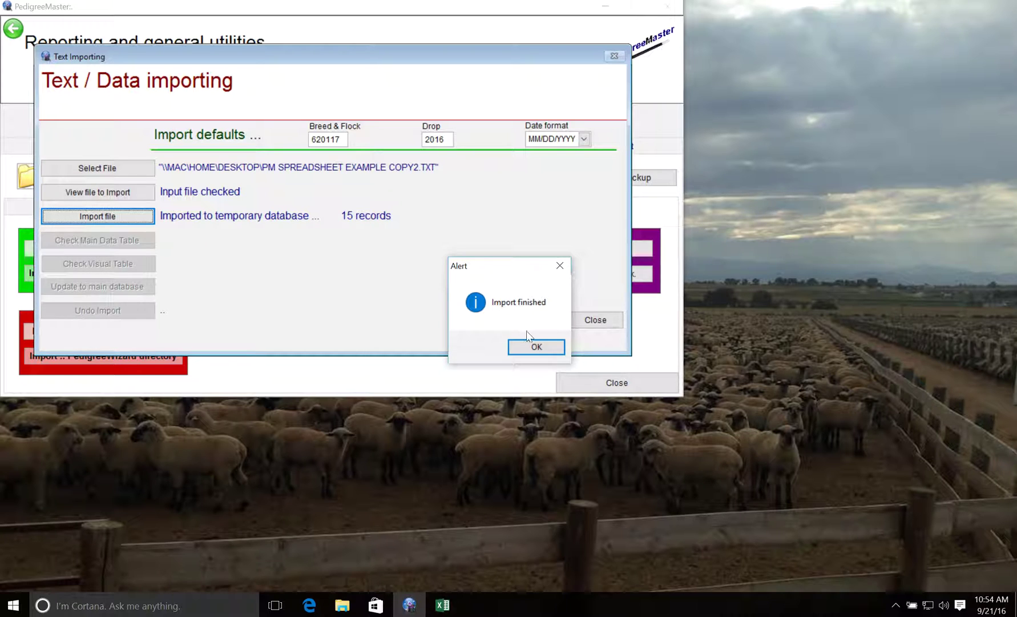
{"action": "left_click", "coordinate": [531, 346]}
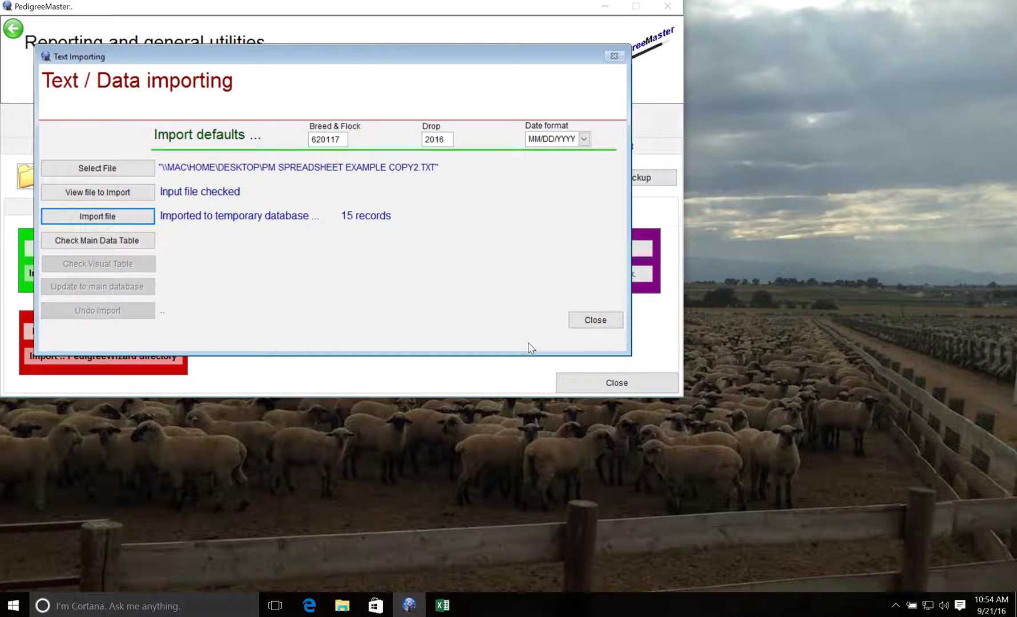
{"action": "left_click", "coordinate": [146, 248]}
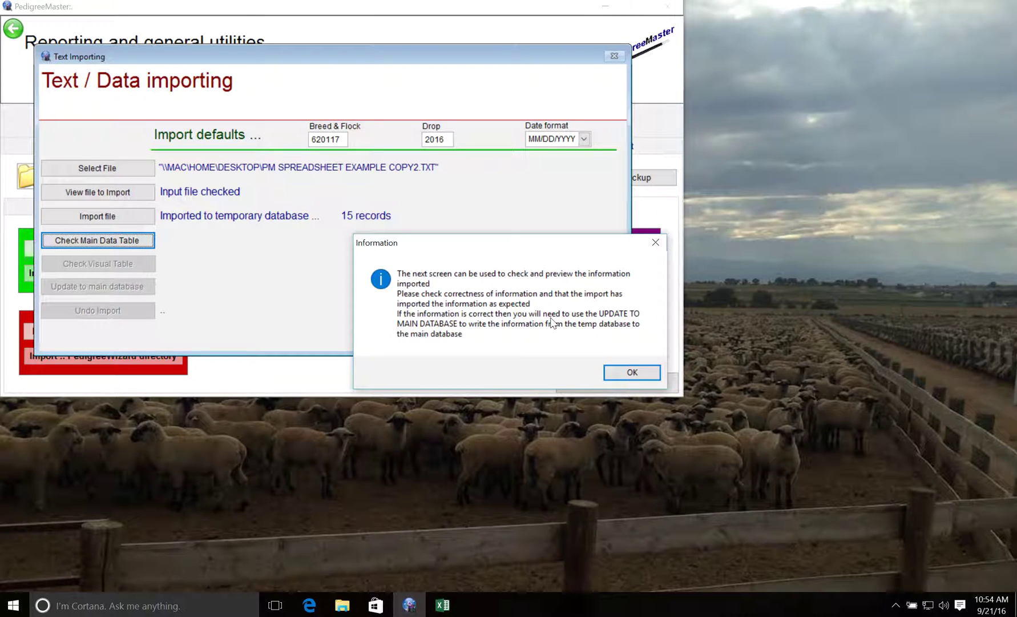
{"action": "left_click", "coordinate": [624, 374]}
- Review the 15 imported lamb records across the data grid, then close the table
{"action": "left_click", "coordinate": [623, 375]}
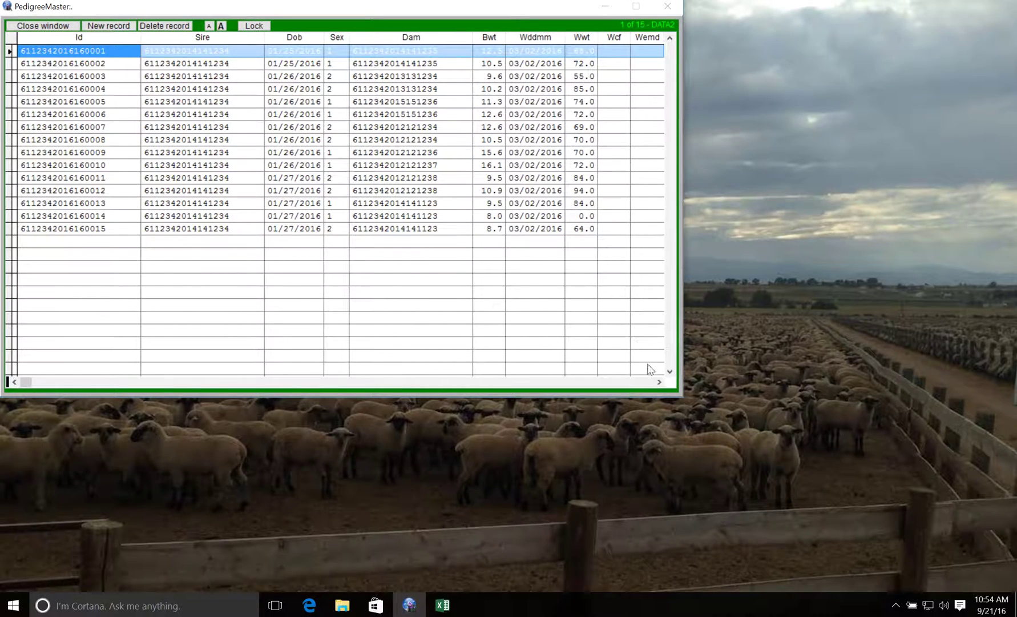
{"action": "left_click", "coordinate": [660, 381]}
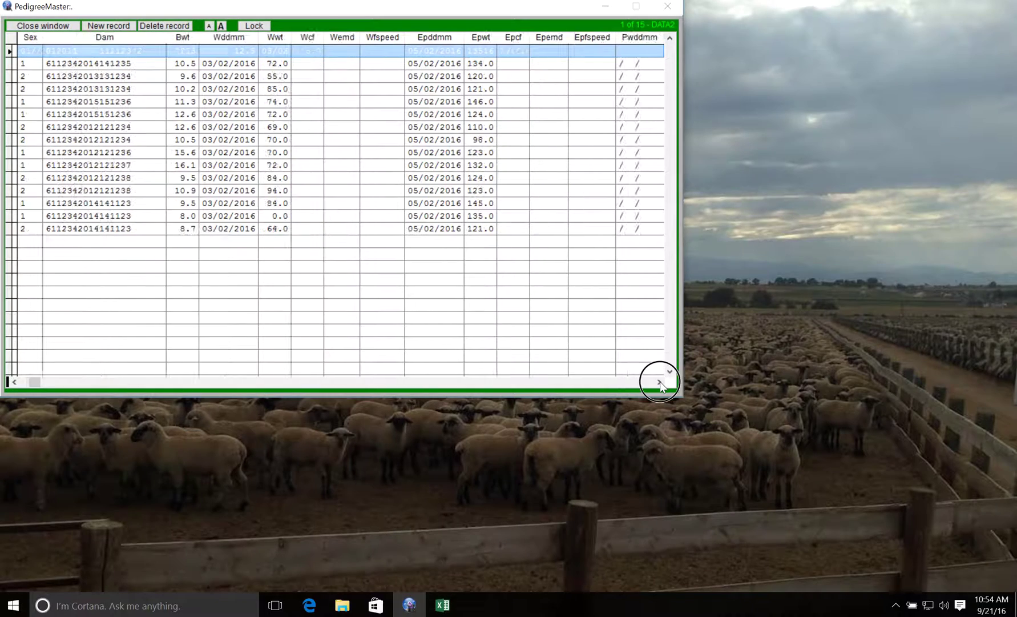
{"action": "left_click", "coordinate": [660, 382]}
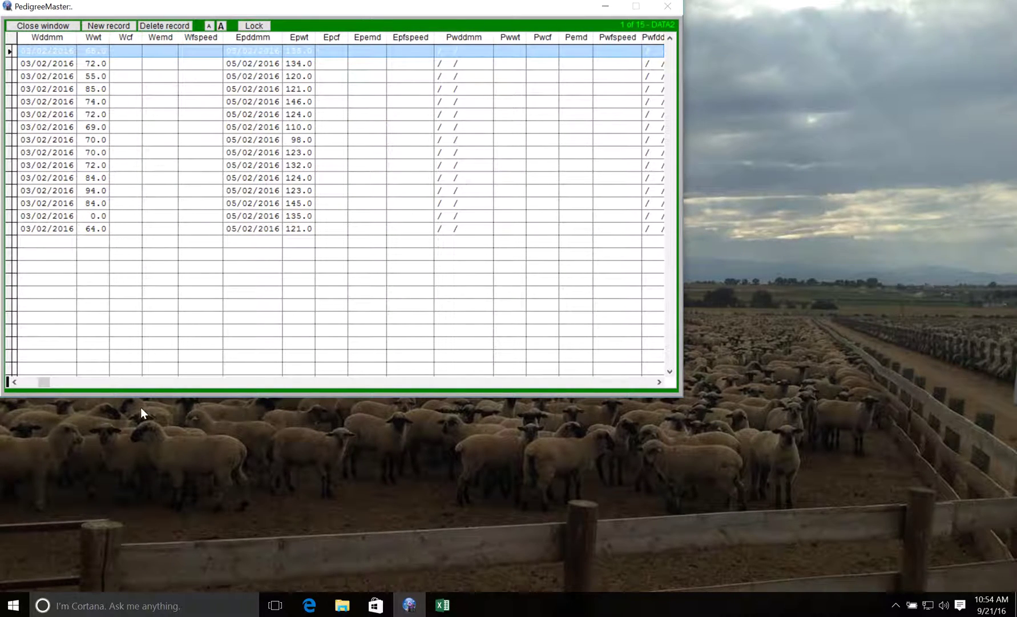
{"action": "left_click_drag", "start_coordinate": [44, 383], "coordinate": [18, 382]}
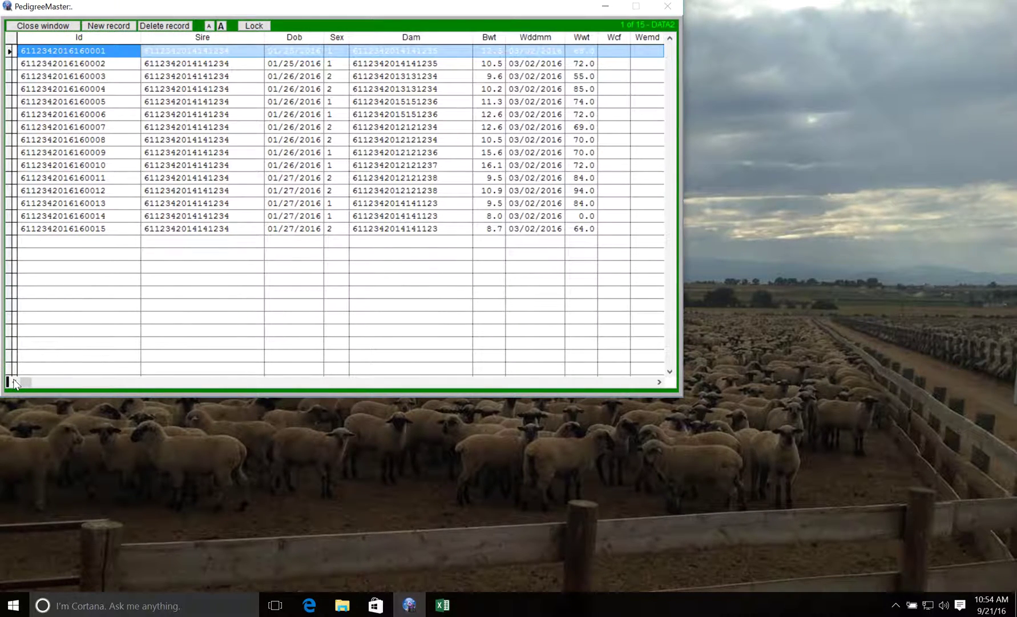
{"action": "left_click", "coordinate": [57, 29]}
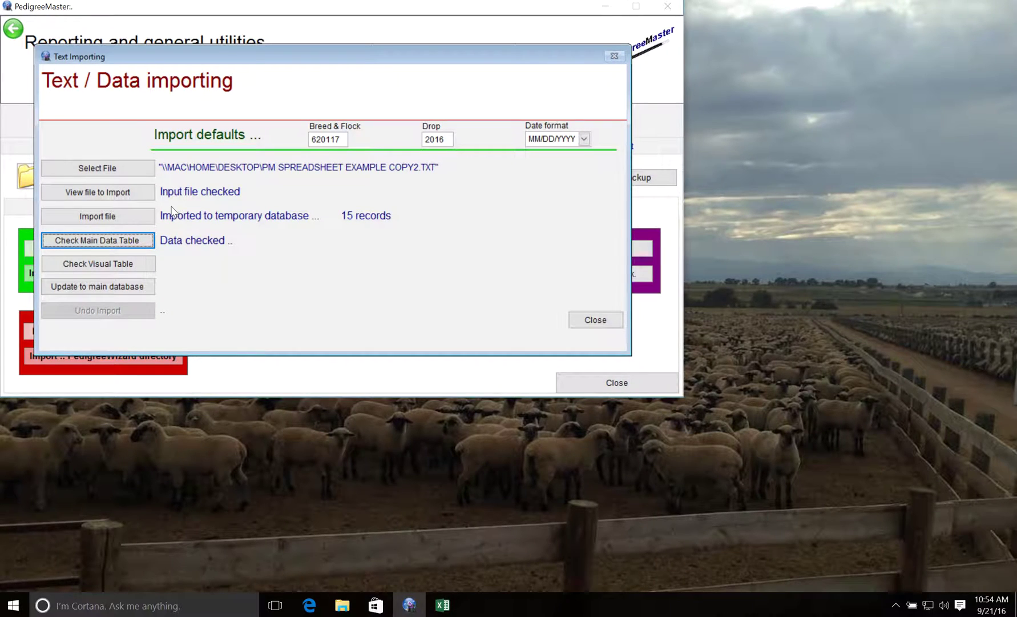
- Write the 15 imported lamb records to the main and visual databases, acknowledging both confirmations
{"action": "left_click", "coordinate": [128, 292]}
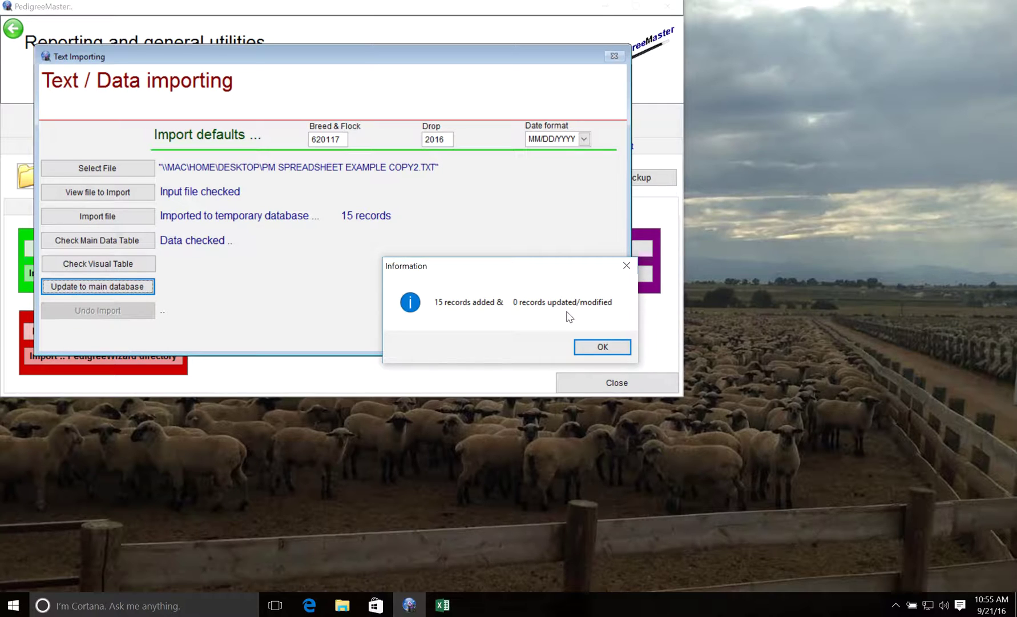
{"action": "left_click", "coordinate": [599, 348]}
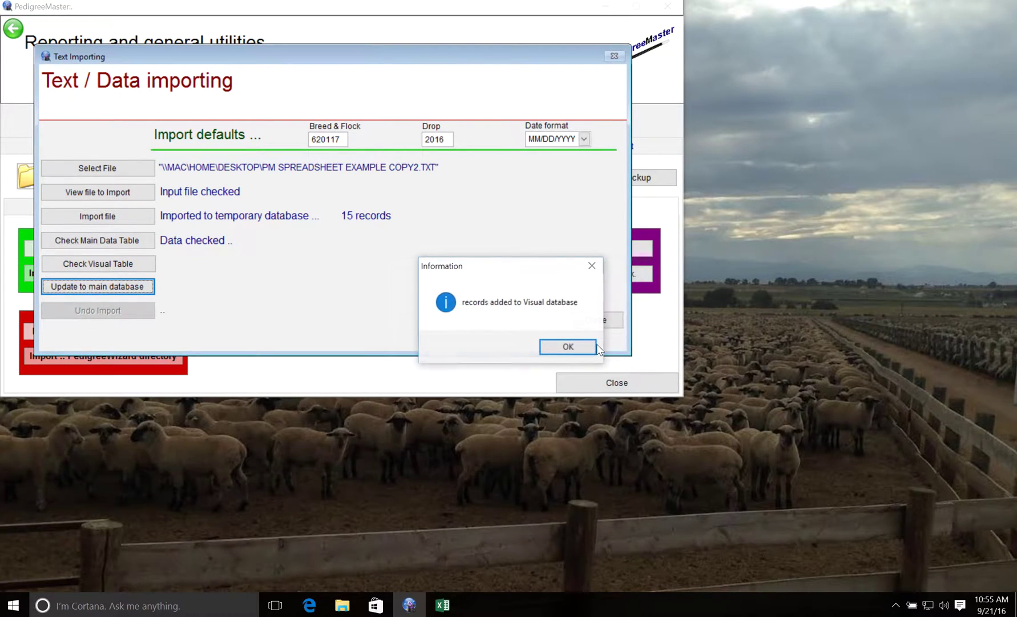
{"action": "left_click", "coordinate": [565, 347]}
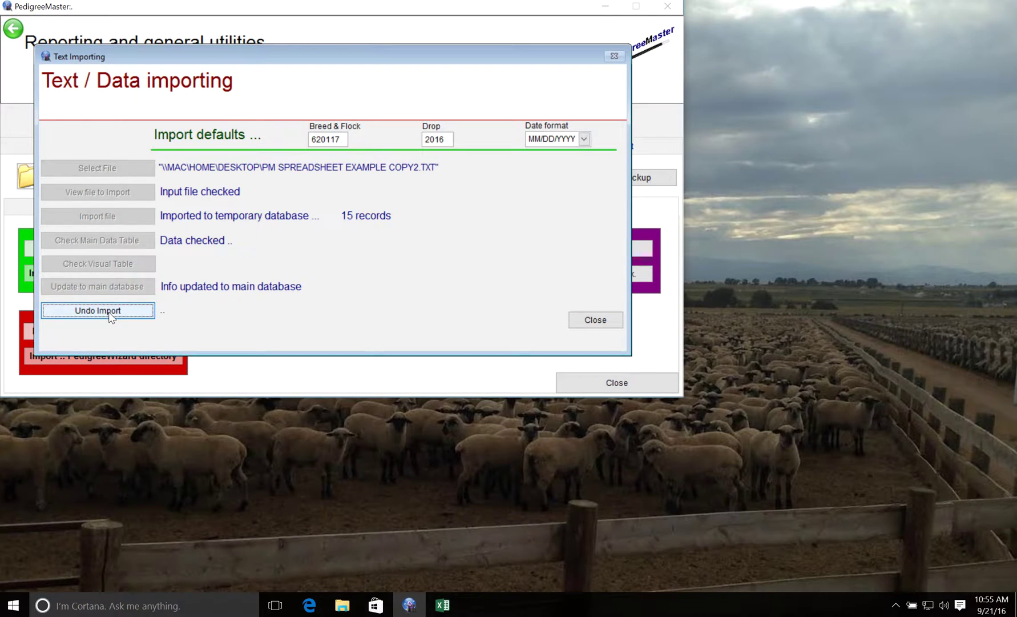
- Leave Text Importing and open Pedigree Display from the main menu
{"action": "left_click", "coordinate": [586, 323]}
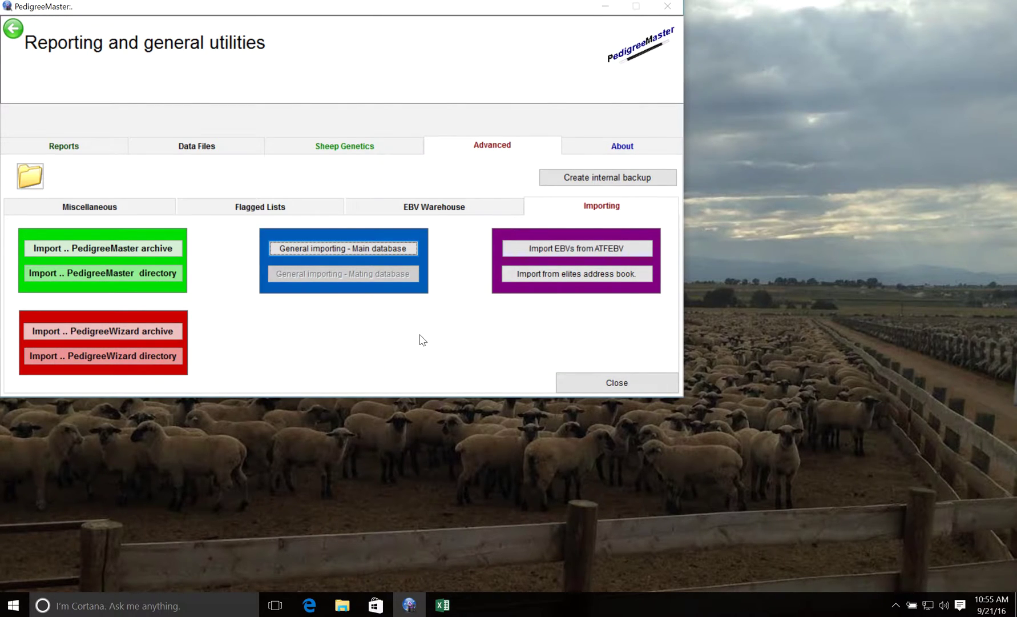
{"action": "left_click", "coordinate": [16, 30]}
{"action": "left_click", "coordinate": [255, 145]}
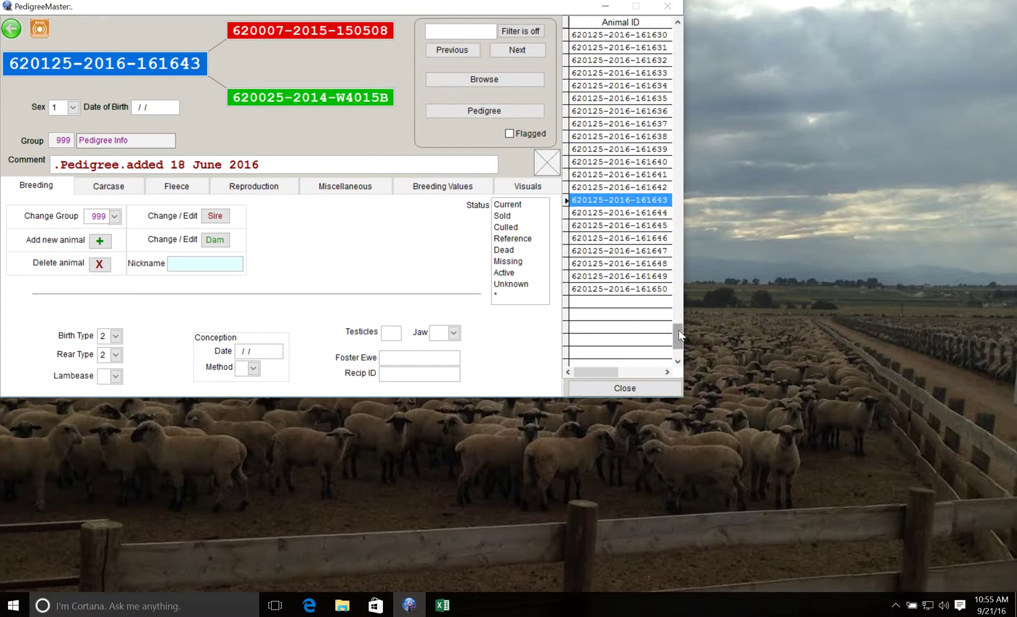
{"action": "left_click_drag", "start_coordinate": [679, 335], "coordinate": [682, 17]}
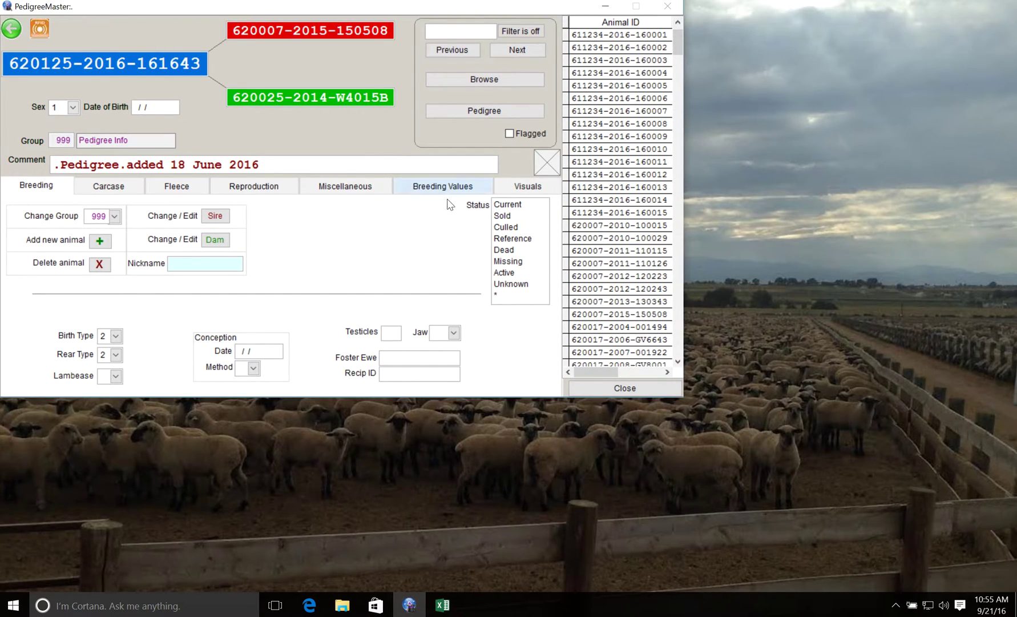
{"action": "left_click", "coordinate": [592, 35]}
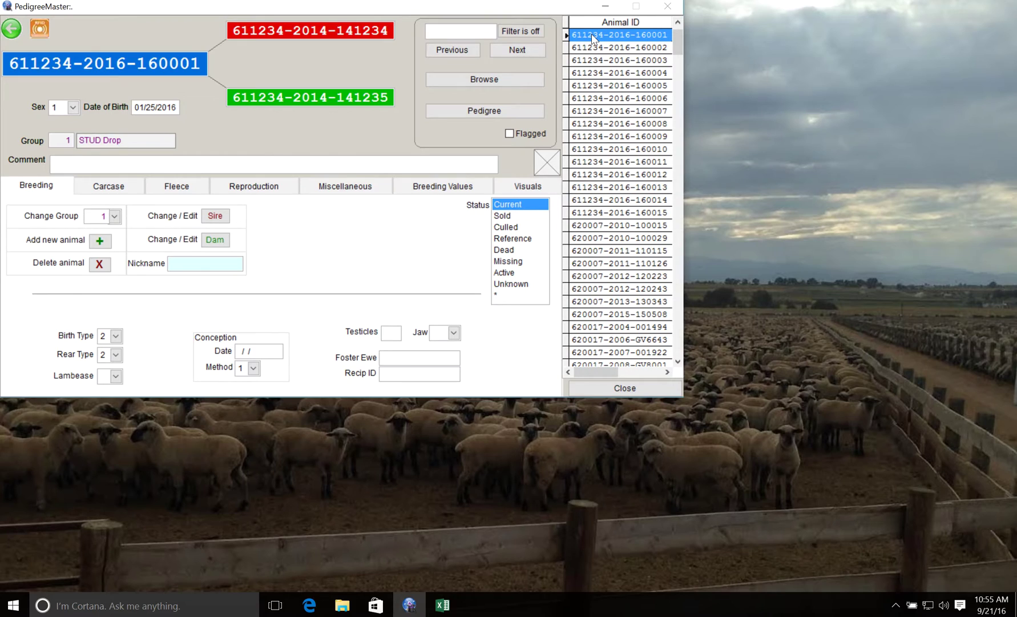
{"action": "left_click", "coordinate": [627, 386]}
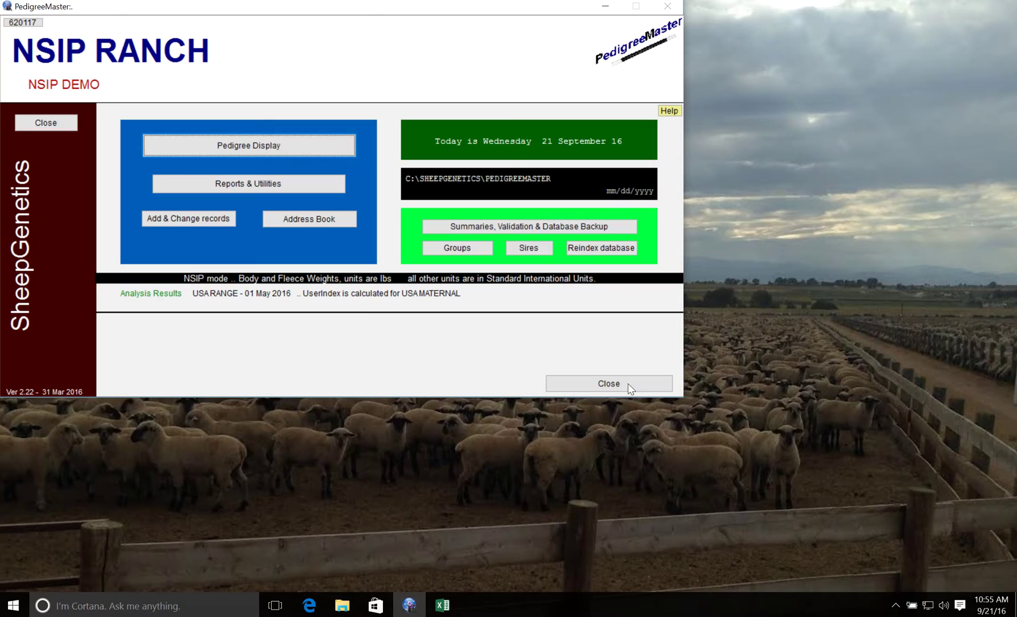